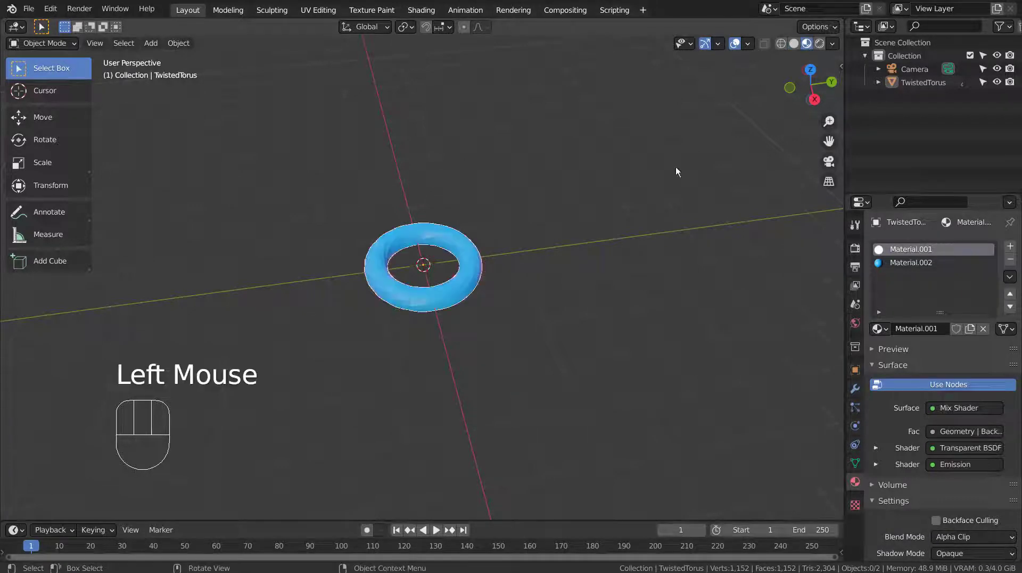
Zoom and orbit around the red-glowing twisted torus and select it
{"action": "scroll", "coordinate": [492, 265], "scroll_direction": "up", "scroll_amount": 5}
{"action": "middle_click_drag", "start_coordinate": [657, 334], "coordinate": [606, 318]}
{"action": "left_click", "coordinate": [583, 286]}
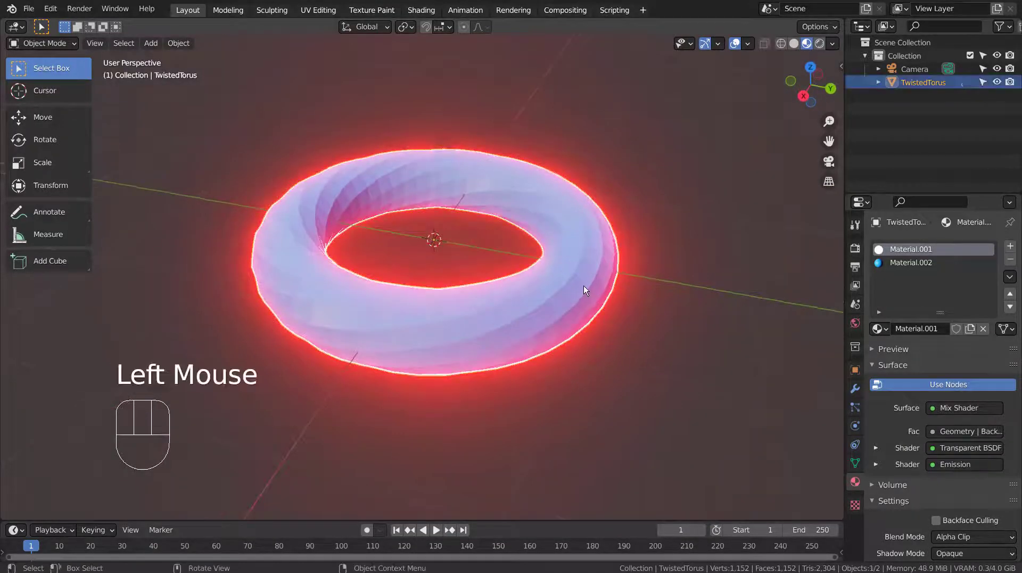
Hide the original torus and add a new Twisted Torus mesh from Mesh > Torus Objects
{"action": "key", "text": "h"}
{"action": "key", "text": "shift+a"}
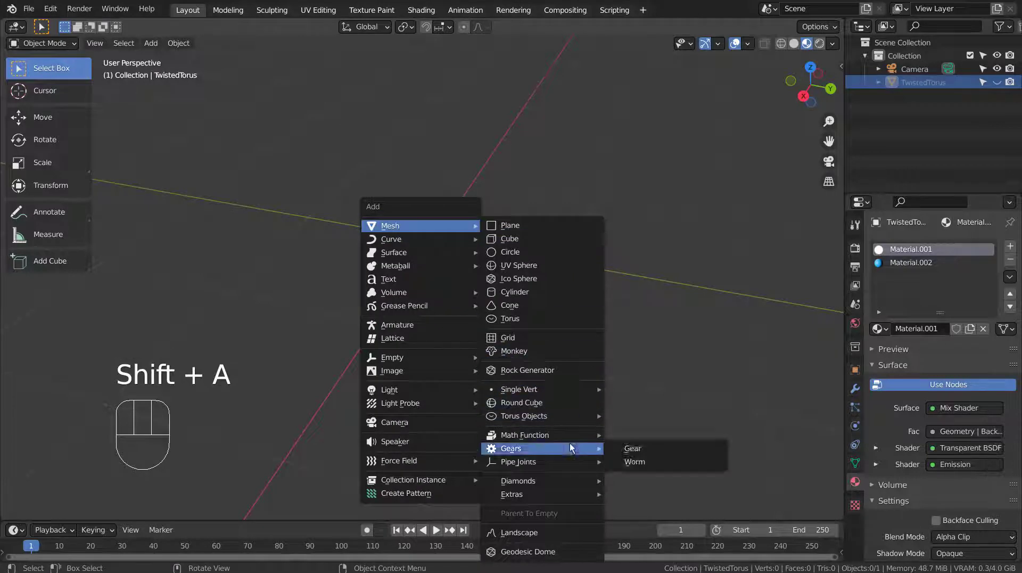
{"action": "mouse_move", "coordinate": [570, 480]}
{"action": "mouse_move", "coordinate": [569, 417]}
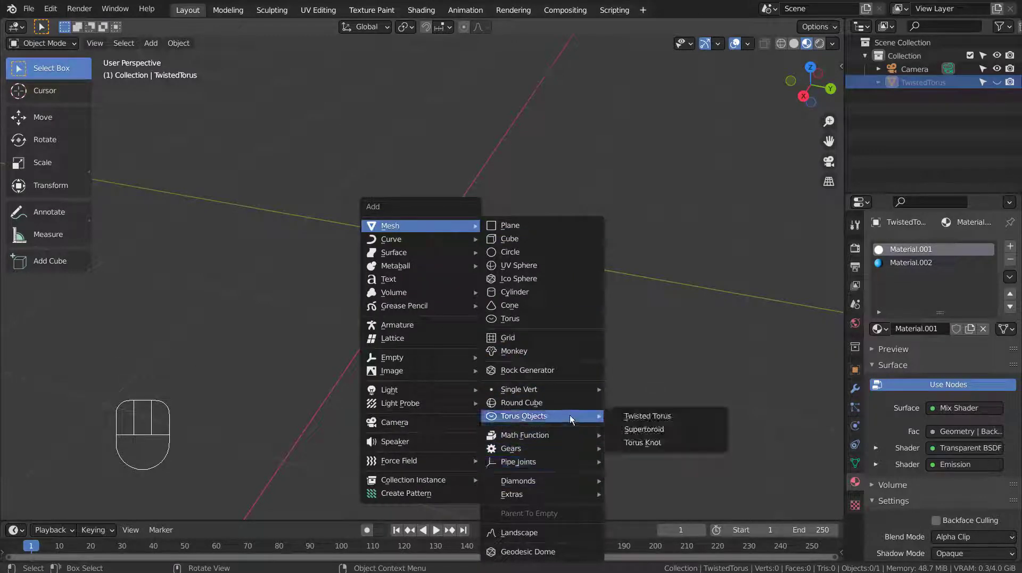
{"action": "left_click", "coordinate": [691, 419]}
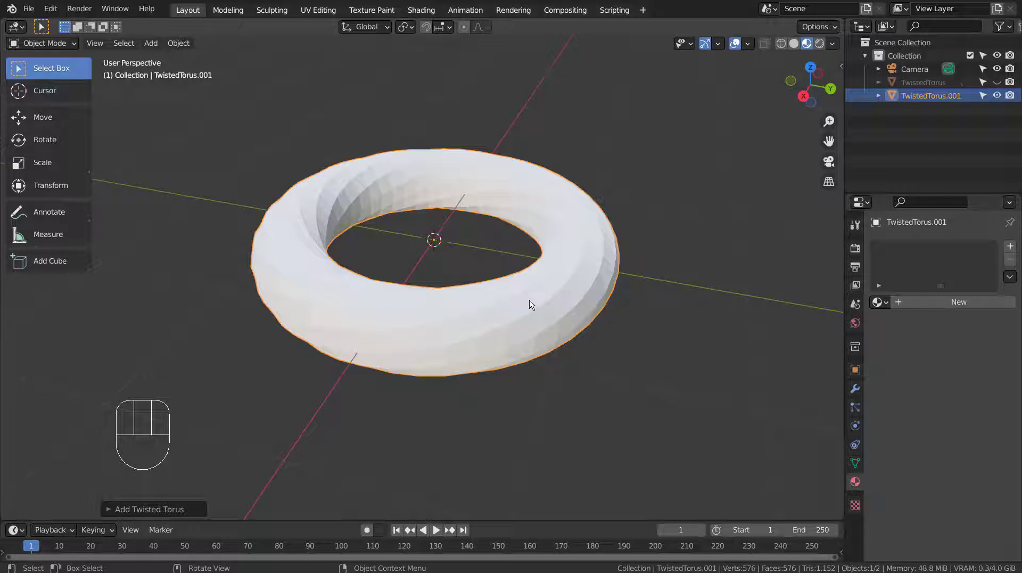
Create a new material on TwistedTorus.001 with a blue base colour
{"action": "left_click", "coordinate": [936, 303]}
{"action": "left_click", "coordinate": [970, 438]}
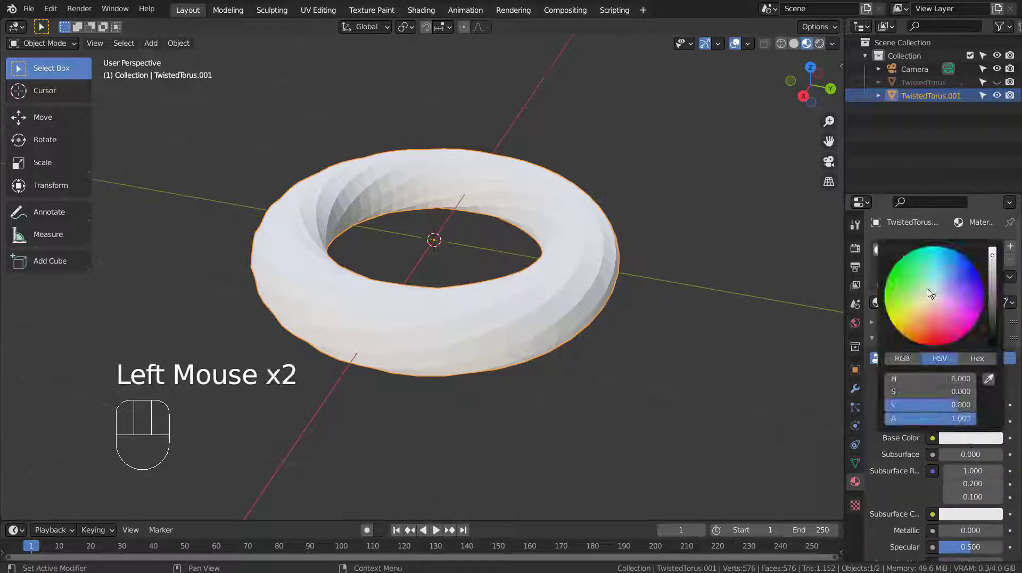
{"action": "left_click", "coordinate": [959, 265]}
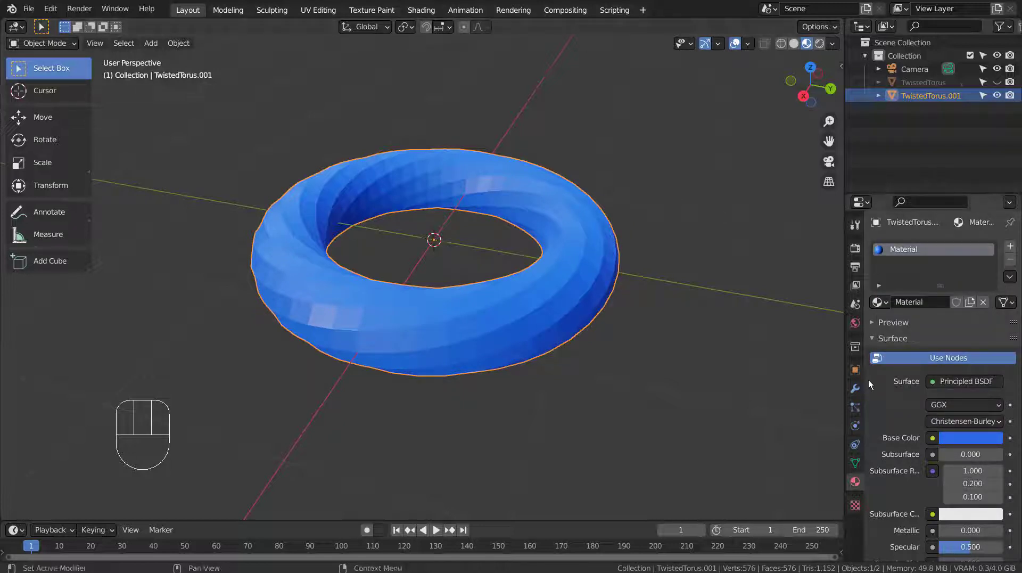
{"action": "middle_click_drag", "start_coordinate": [686, 287], "coordinate": [684, 336]}
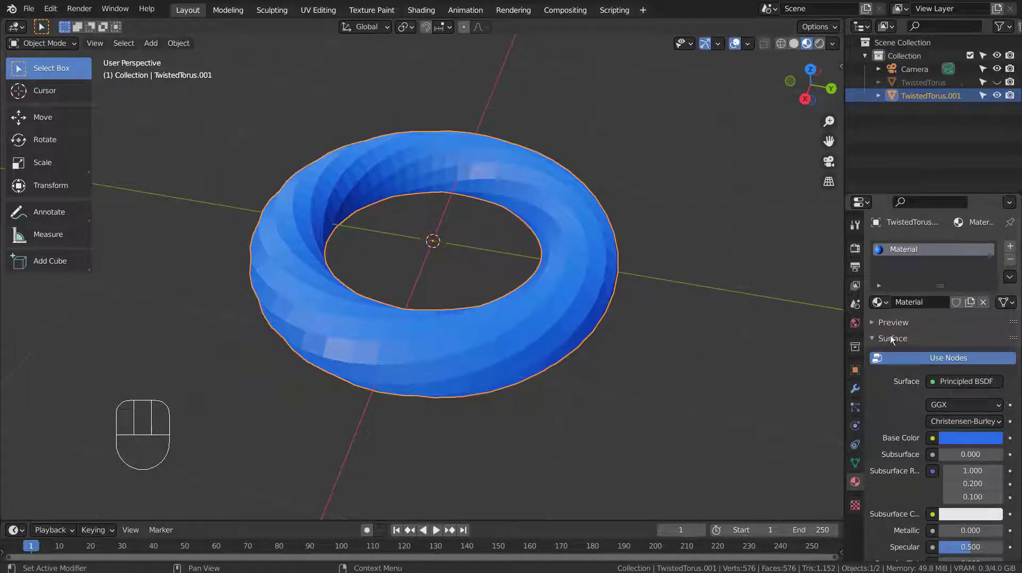
Change the torus's surface shader to Emission with a light blue colour
{"action": "left_click", "coordinate": [941, 379]}
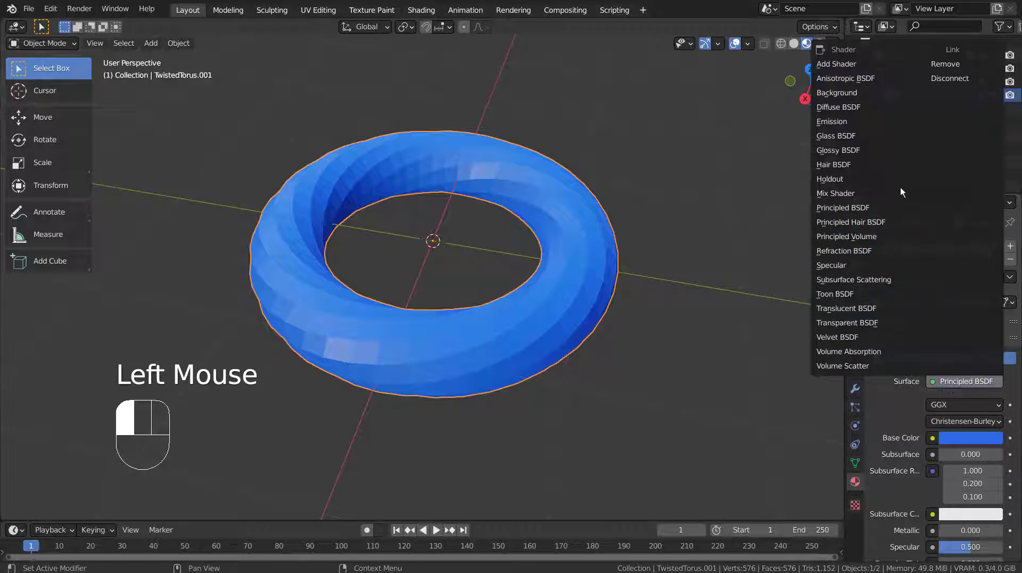
{"action": "left_click", "coordinate": [892, 122]}
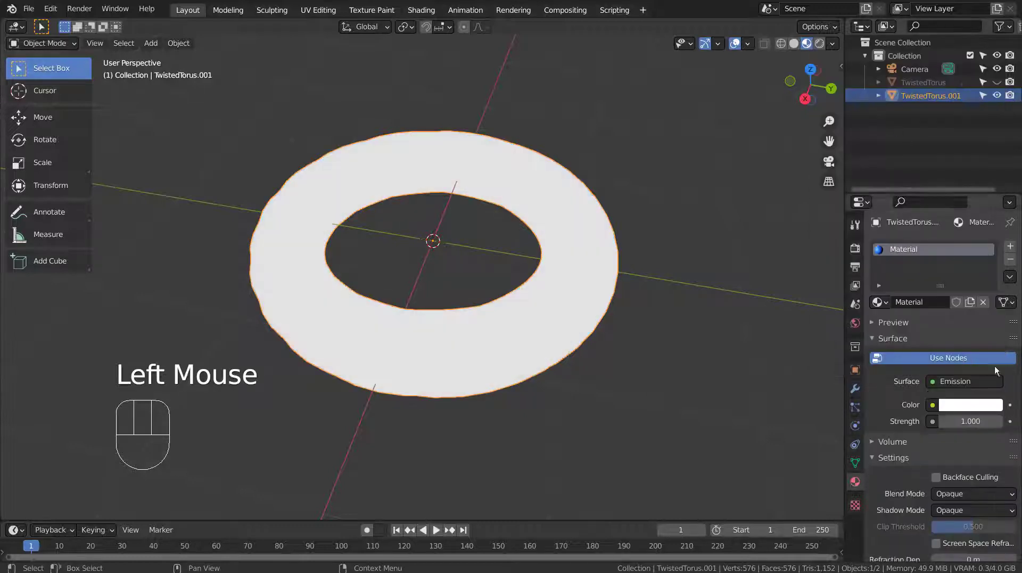
{"action": "left_click", "coordinate": [970, 405]}
{"action": "left_click", "coordinate": [950, 236]}
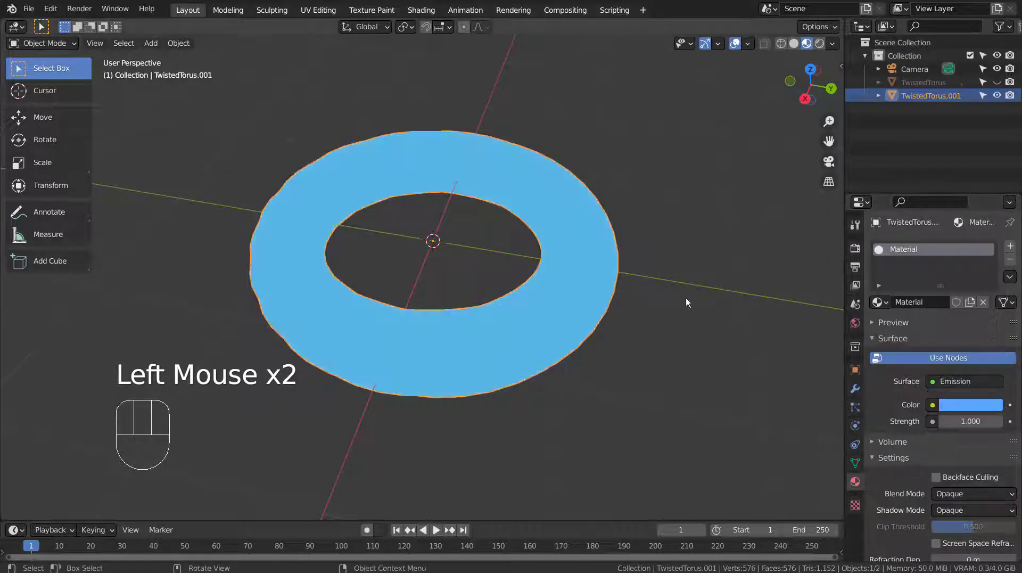
Check the render settings, then refine the emission colour to a lighter blue
{"action": "left_click", "coordinate": [855, 249]}
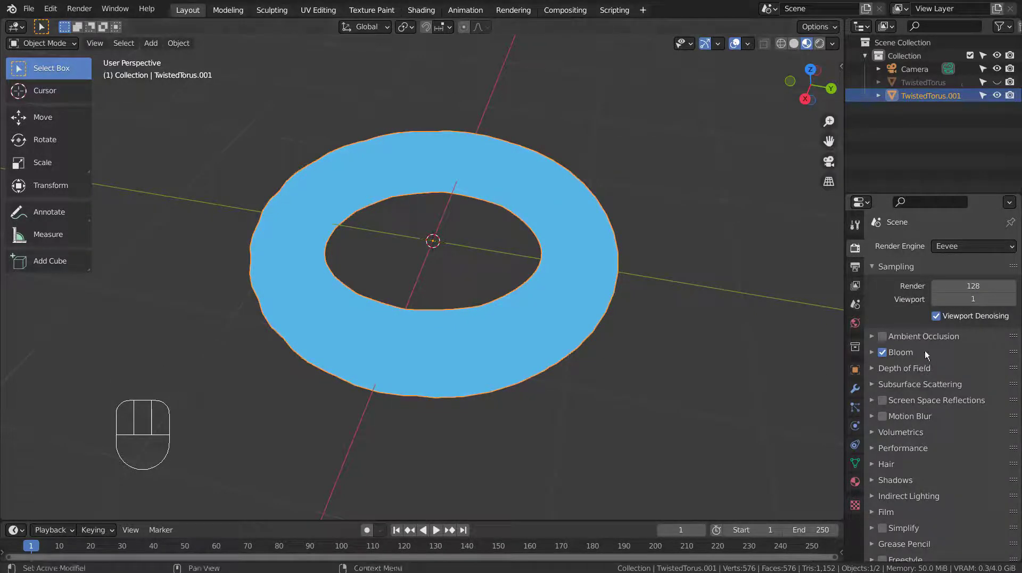
{"action": "left_click", "coordinate": [854, 481]}
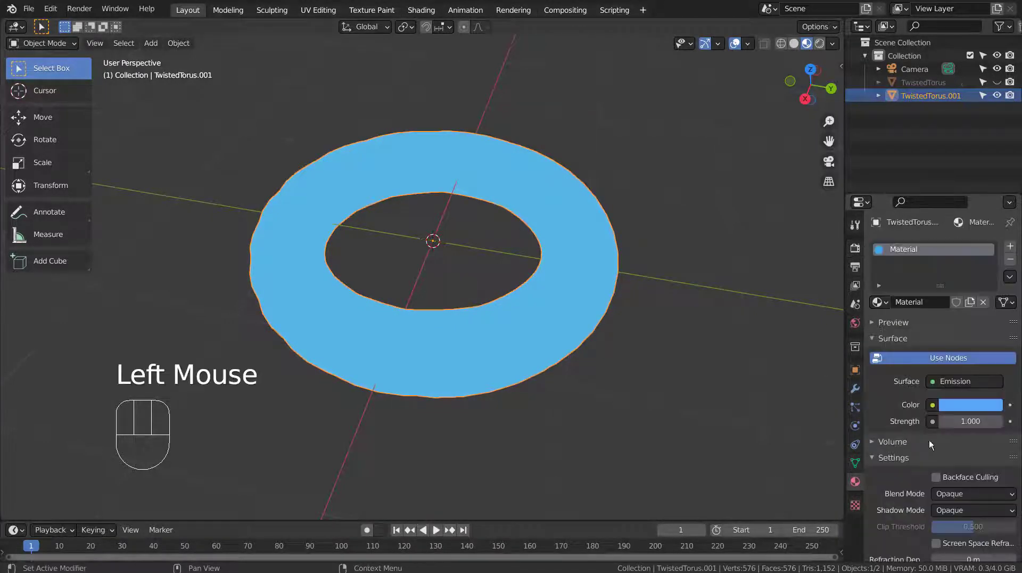
{"action": "left_click", "coordinate": [981, 403]}
{"action": "left_click", "coordinate": [963, 239]}
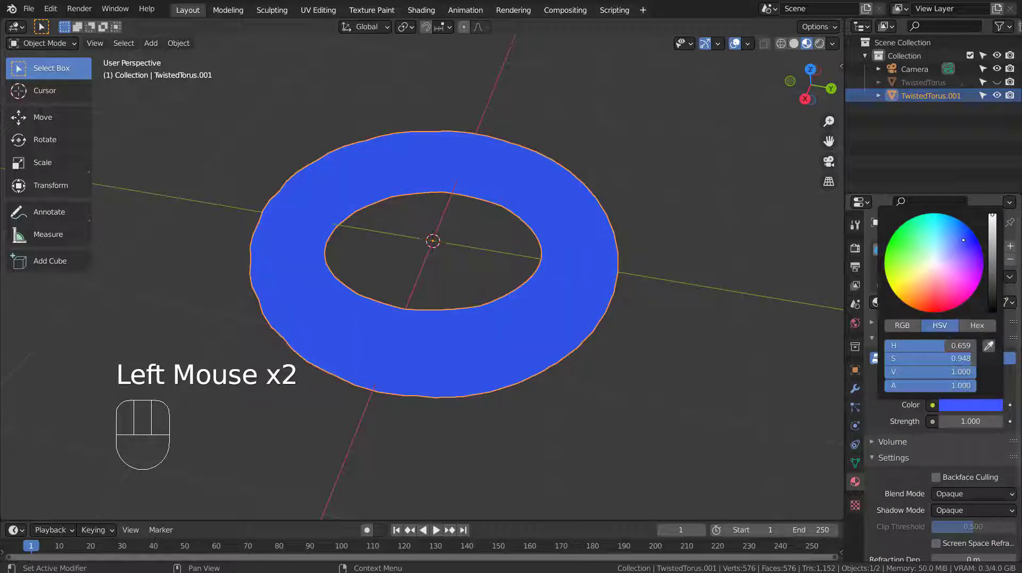
{"action": "left_click", "coordinate": [956, 228]}
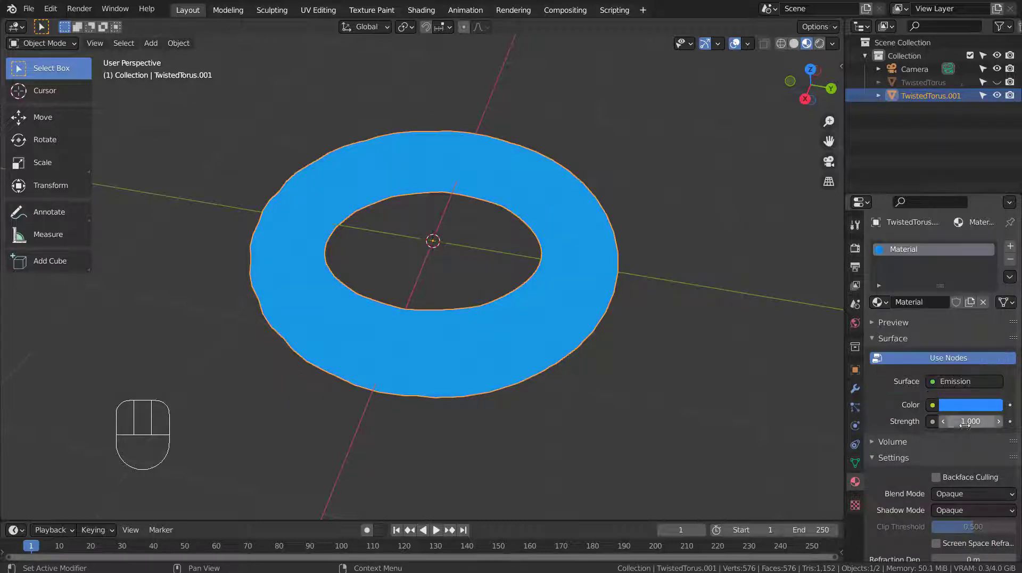
Compare Solid and Material Preview shading and set the emission strength to 35
{"action": "middle_click_drag", "start_coordinate": [599, 359], "coordinate": [583, 336]}
{"action": "scroll", "coordinate": [582, 319], "scroll_direction": "up", "scroll_amount": 2}
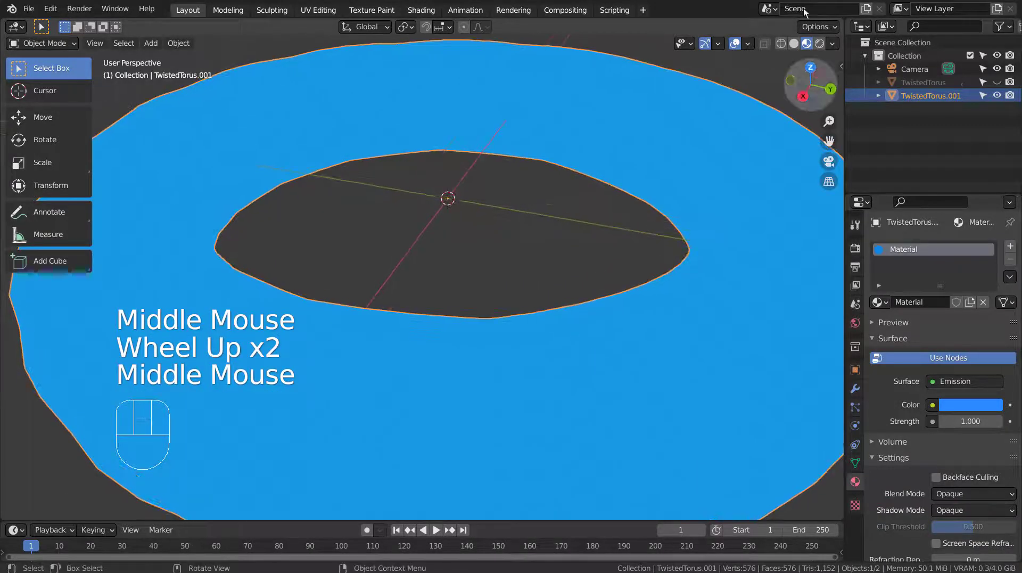
{"action": "left_click", "coordinate": [793, 43]}
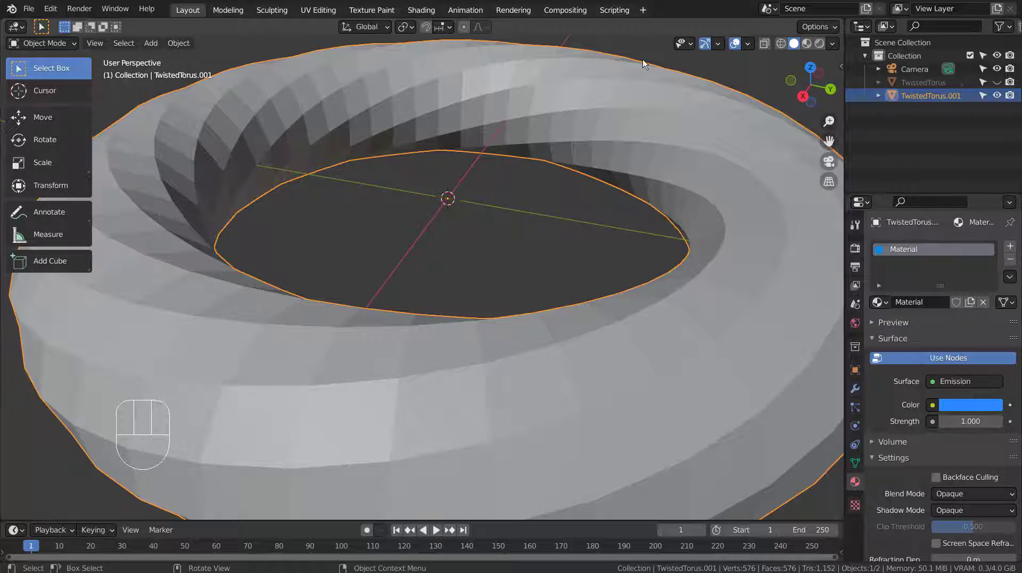
{"action": "left_click", "coordinate": [806, 43]}
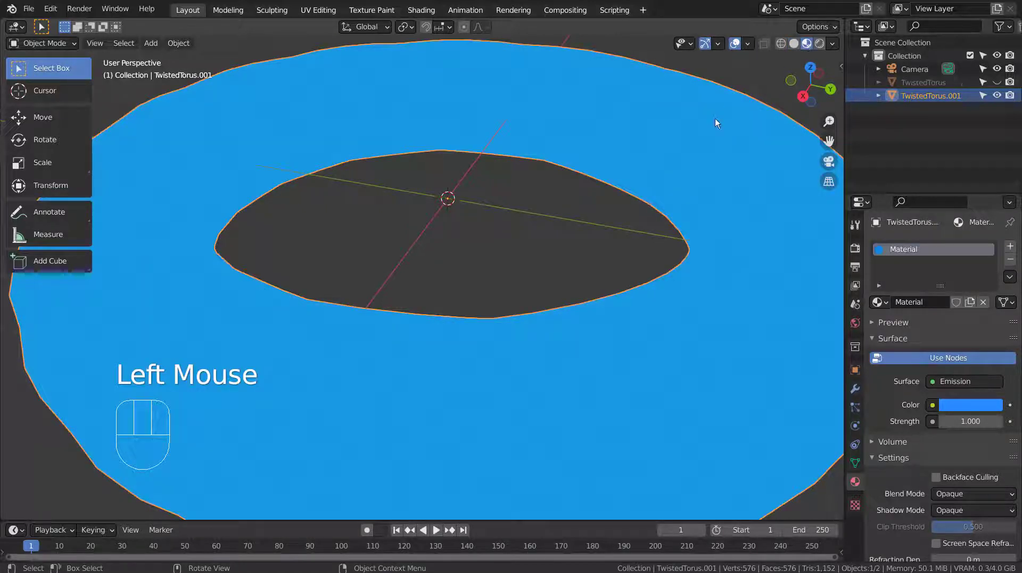
{"action": "double_click", "coordinate": [967, 422]}
{"action": "type", "text": "35"}
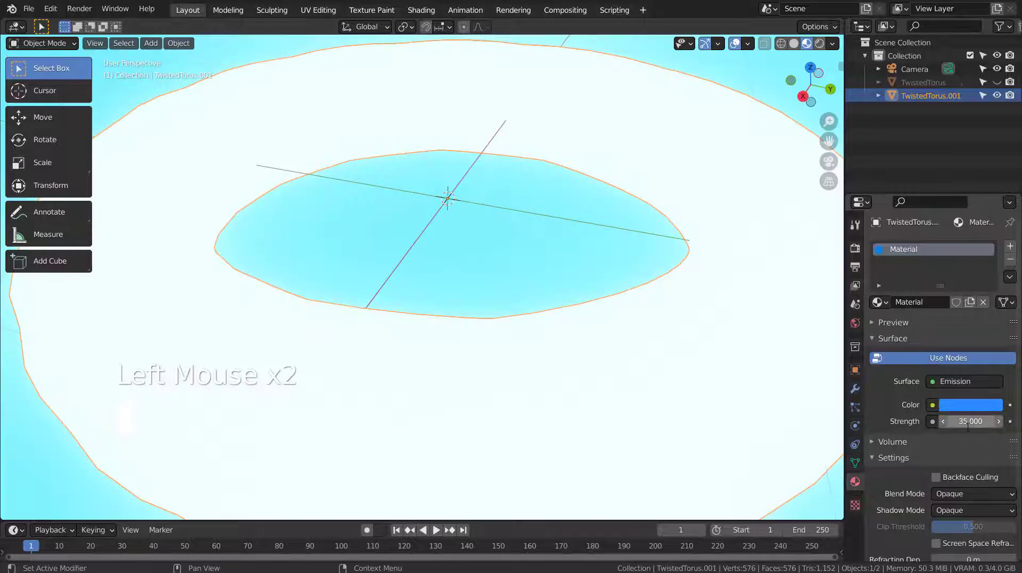
{"action": "scroll", "coordinate": [659, 334], "scroll_direction": "down", "scroll_amount": 4}
{"action": "scroll", "coordinate": [658, 336], "scroll_direction": "up", "scroll_amount": 3}
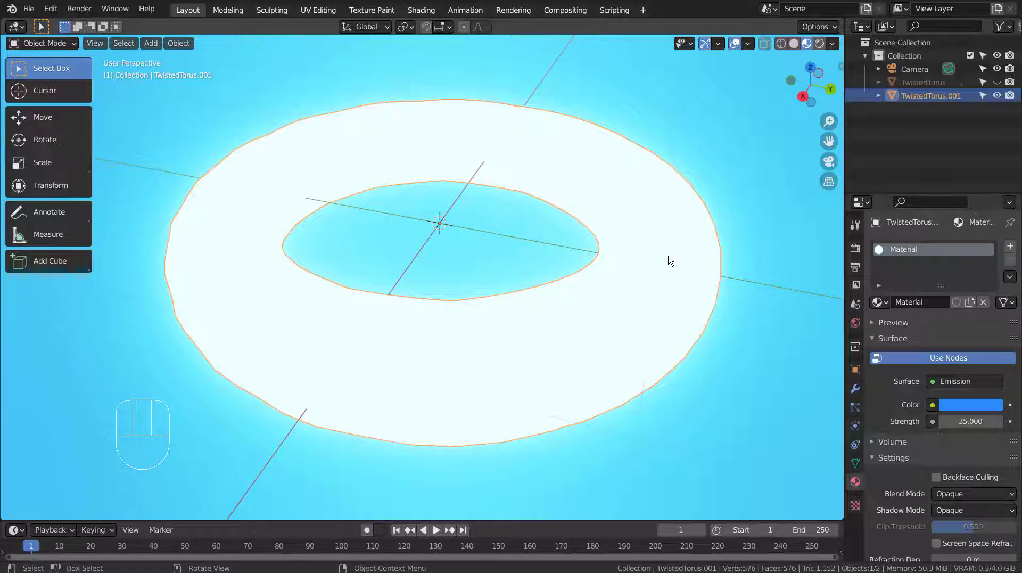
{"action": "scroll", "coordinate": [668, 259], "scroll_direction": "down", "scroll_amount": 3}
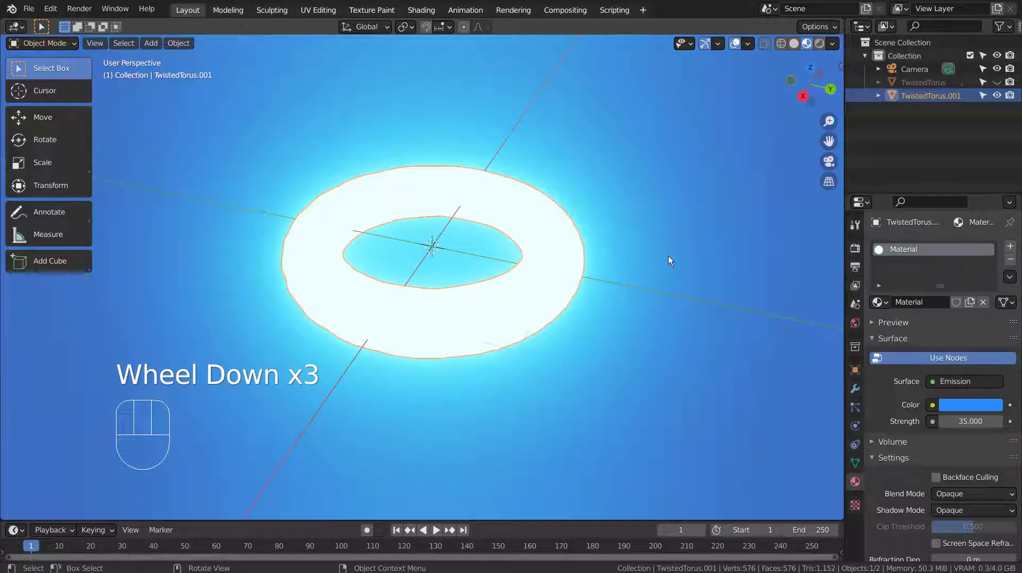
Remove the emission slot, assign Material.001 to the torus, and go to the Shading workspace
{"action": "left_click", "coordinate": [1010, 259]}
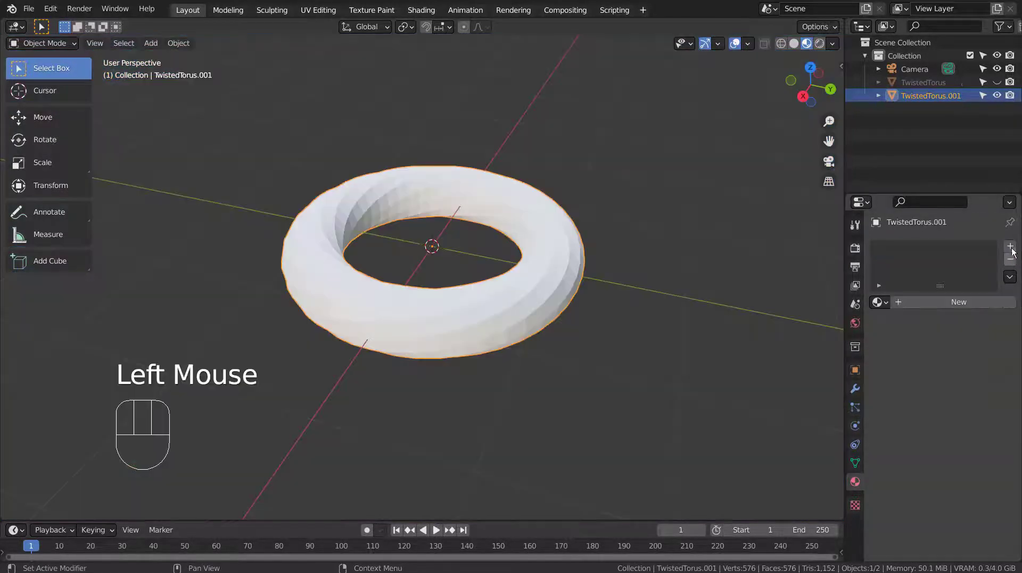
{"action": "left_click", "coordinate": [878, 301]}
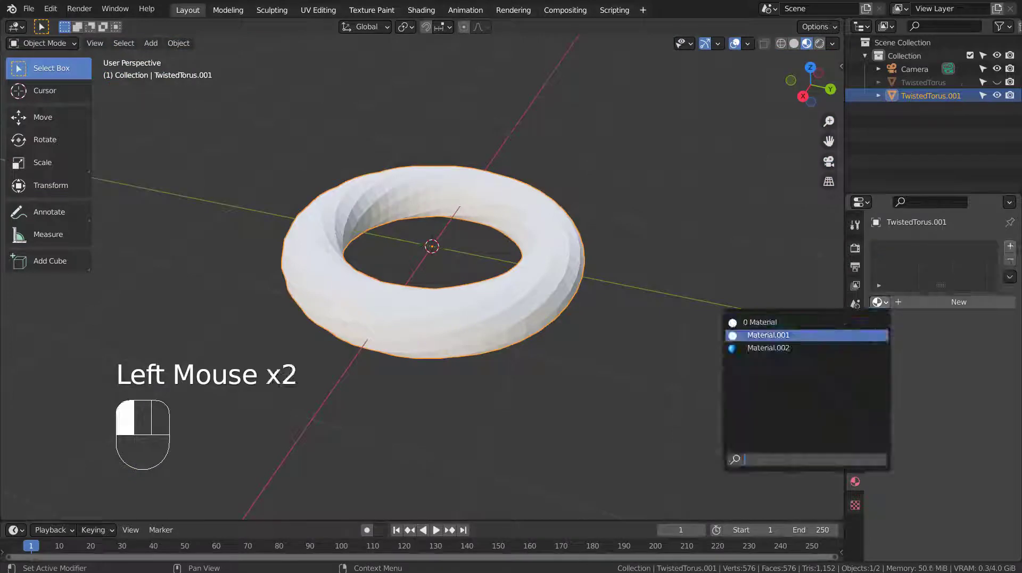
{"action": "left_click", "coordinate": [856, 336]}
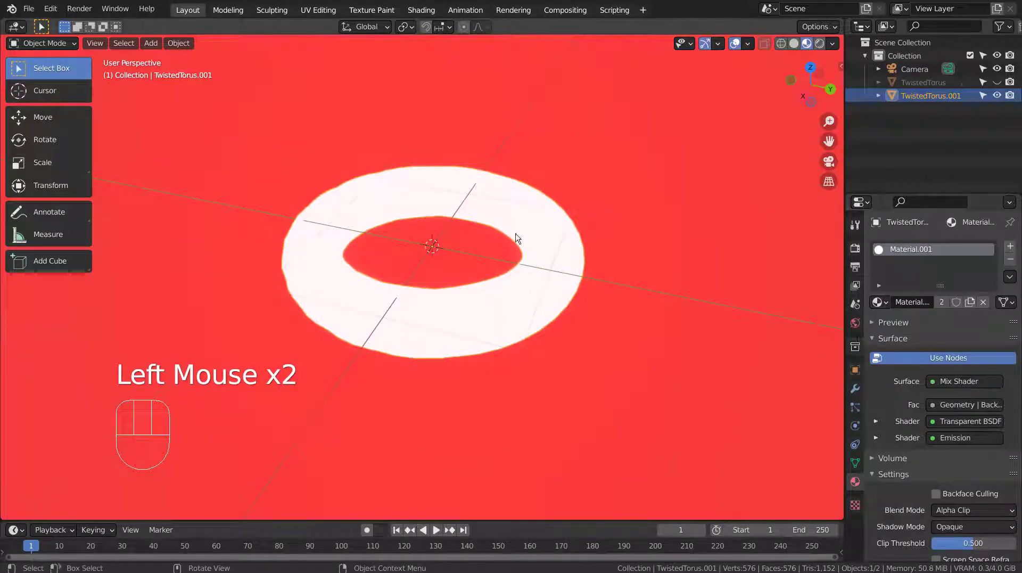
{"action": "left_click", "coordinate": [418, 12]}
{"action": "key", "text": "ctrl+space"}
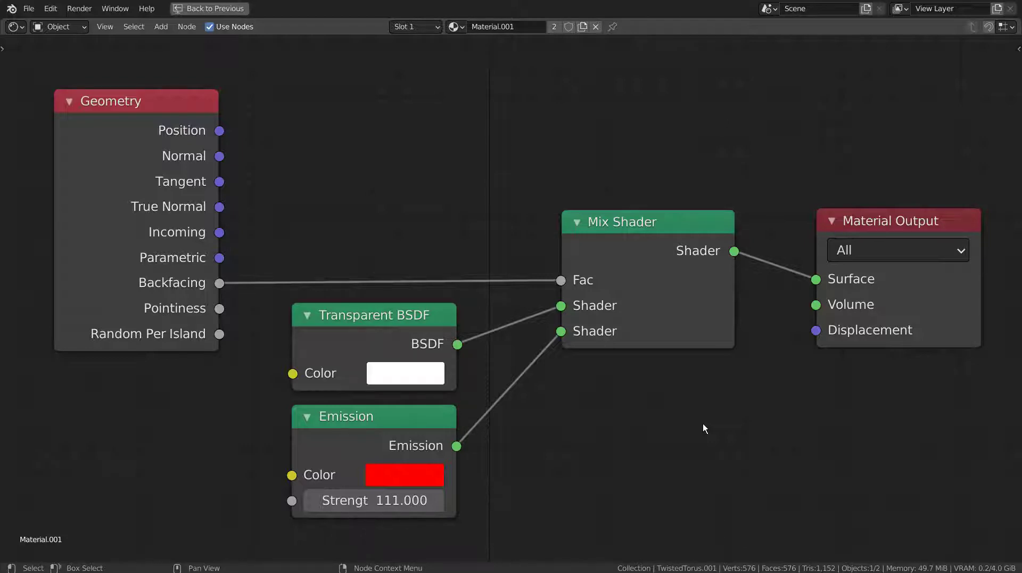
{"action": "key", "text": "ctrl"}
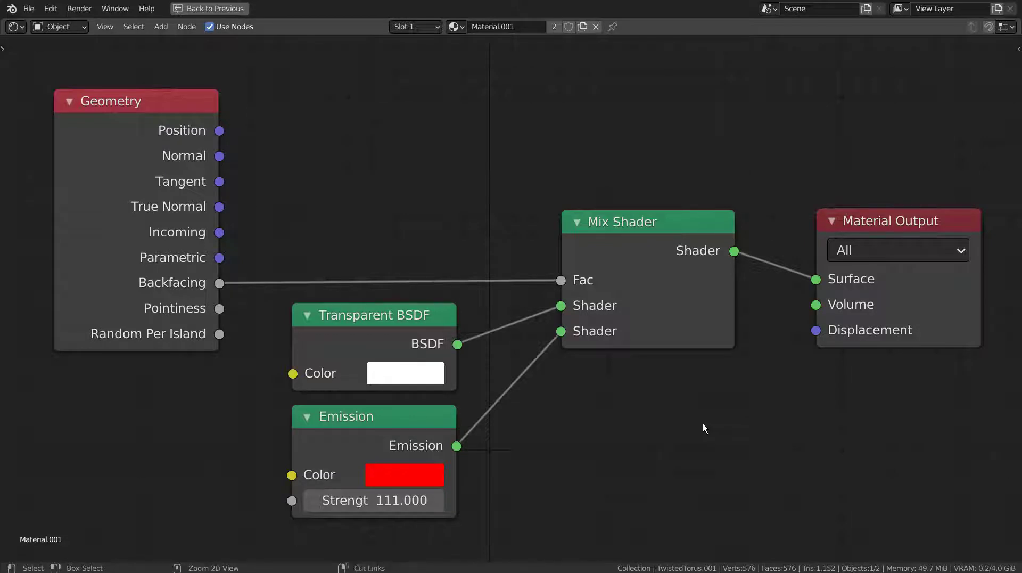
Restore the Shading layout and add a second material slot using Material.002
{"action": "key", "text": "ctrl+space"}
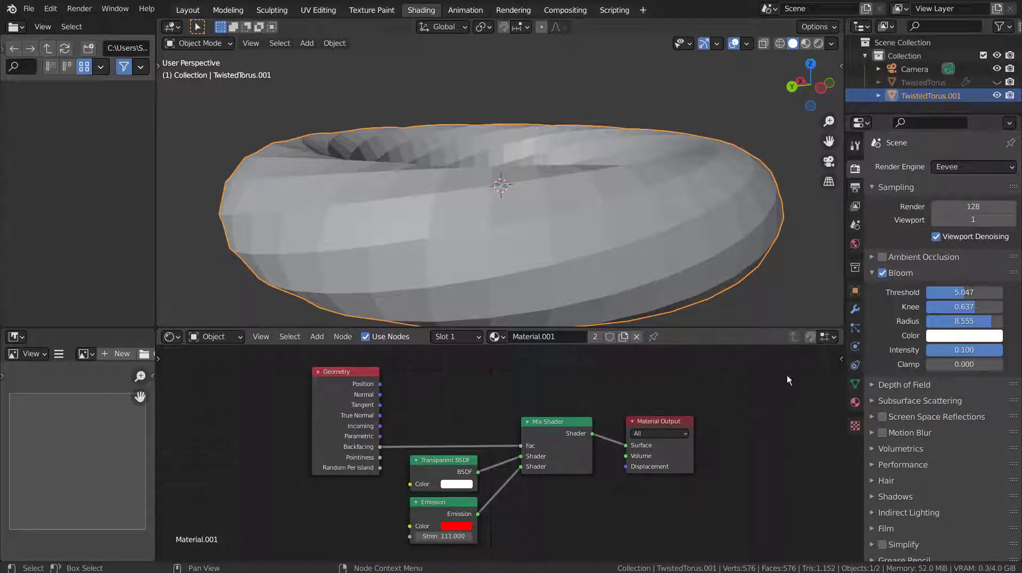
{"action": "left_click", "coordinate": [854, 402]}
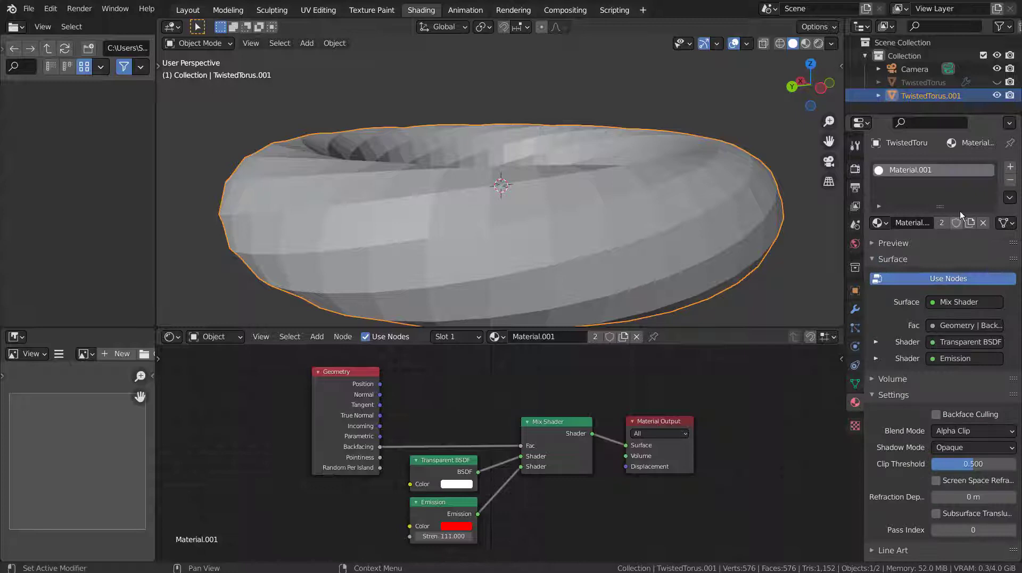
{"action": "left_click", "coordinate": [1010, 167]}
{"action": "left_click", "coordinate": [877, 253]}
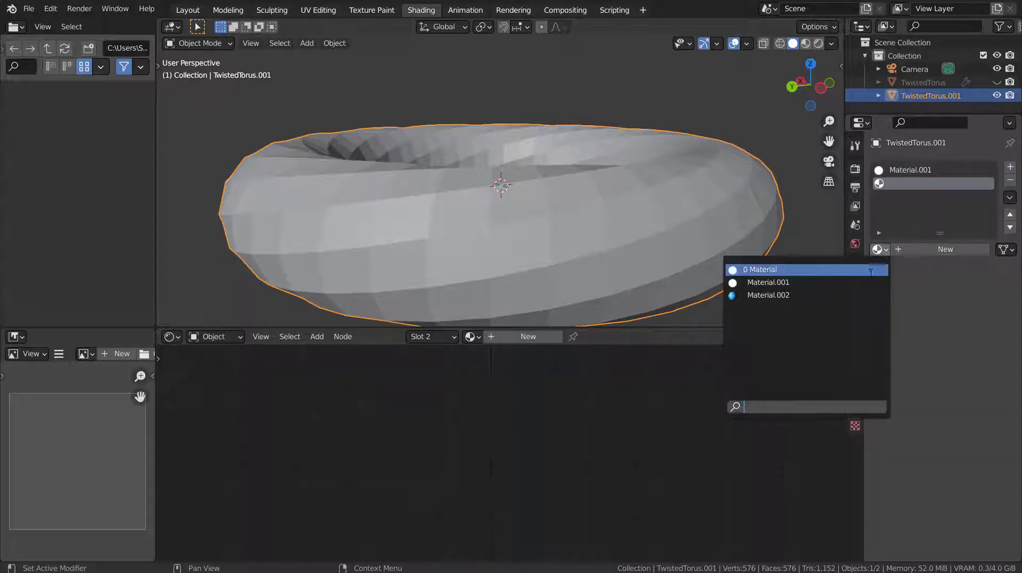
{"action": "left_click", "coordinate": [868, 293]}
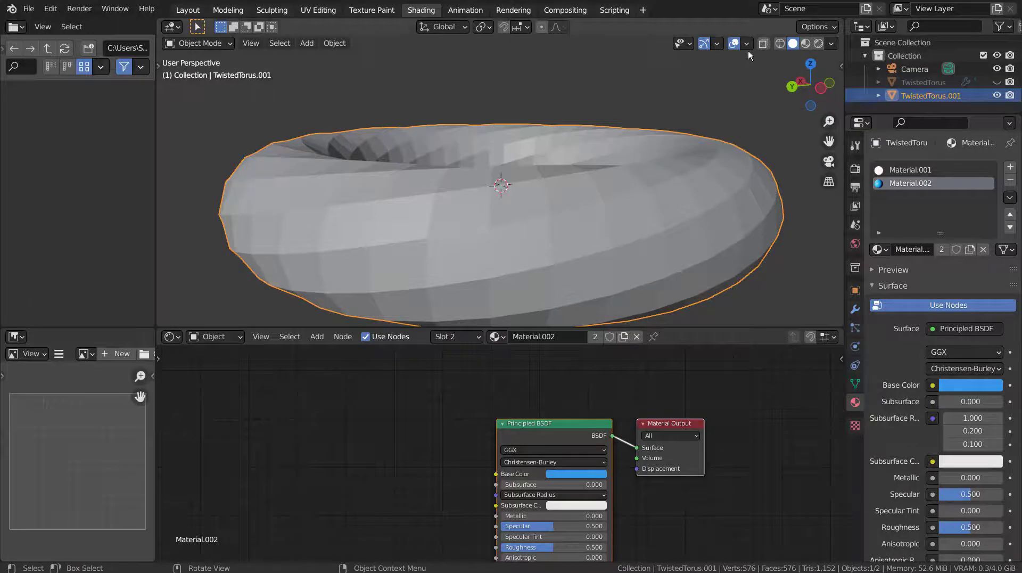
View the torus from above in Material Preview, then Rendered shading
{"action": "left_click", "coordinate": [805, 43]}
{"action": "middle_click_drag", "start_coordinate": [710, 173], "coordinate": [564, 210]}
{"action": "left_click", "coordinate": [818, 43]}
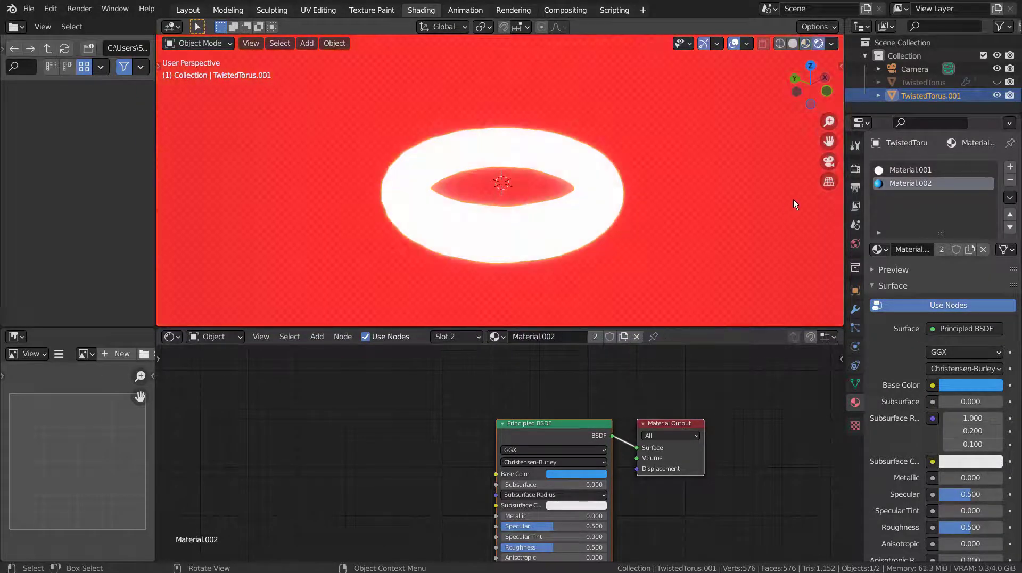
{"action": "mouse_move", "coordinate": [793, 199]}
{"action": "middle_mouse_down"}
{"action": "mouse_move", "coordinate": [758, 246]}
{"action": "mouse_move", "coordinate": [744, 193]}
{"action": "mouse_move", "coordinate": [748, 214]}
{"action": "middle_mouse_up"}
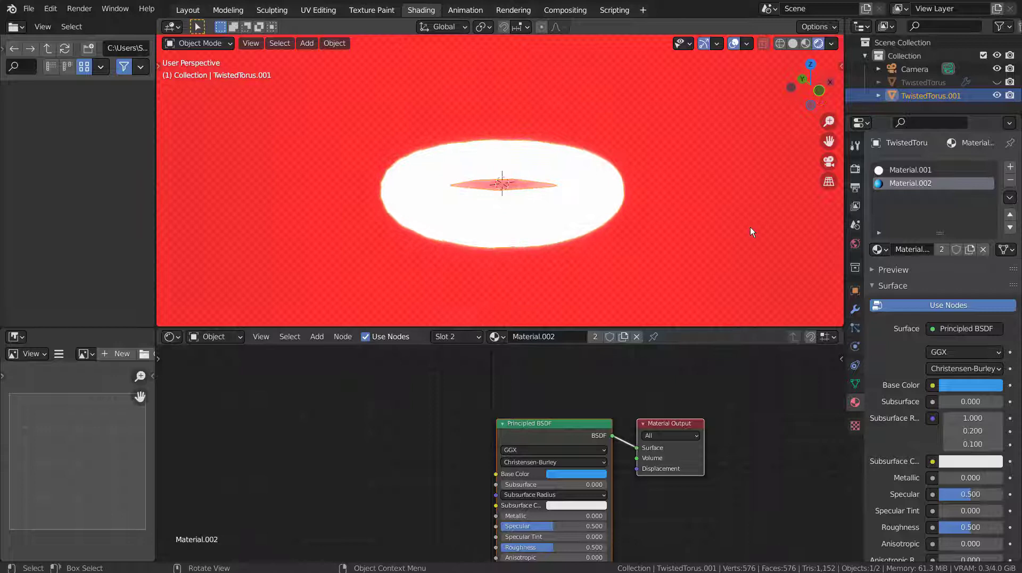
Add a Solidify modifier to the torus
{"action": "left_click", "coordinate": [854, 309]}
{"action": "left_click", "coordinate": [931, 167]}
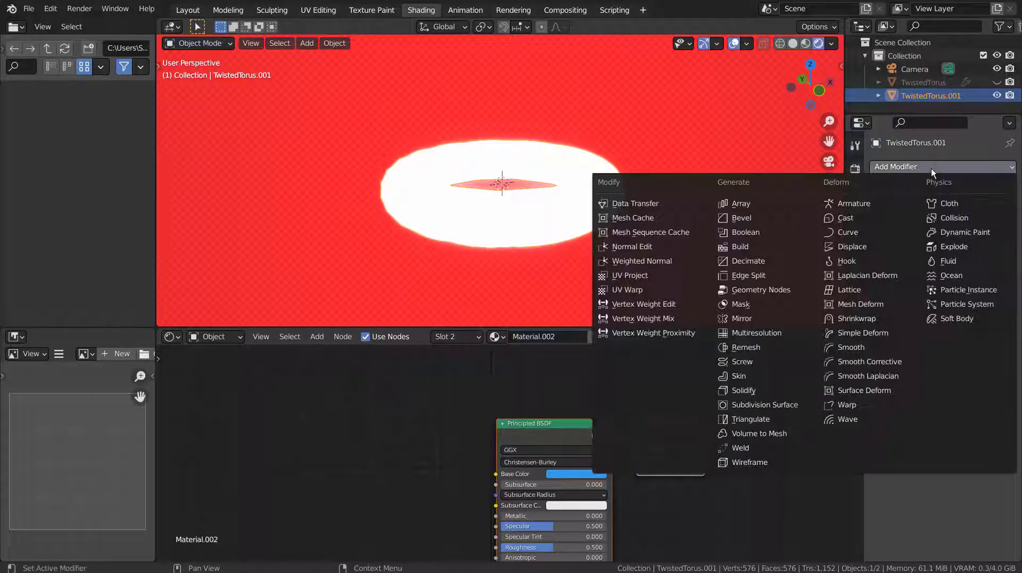
{"action": "left_click", "coordinate": [767, 389]}
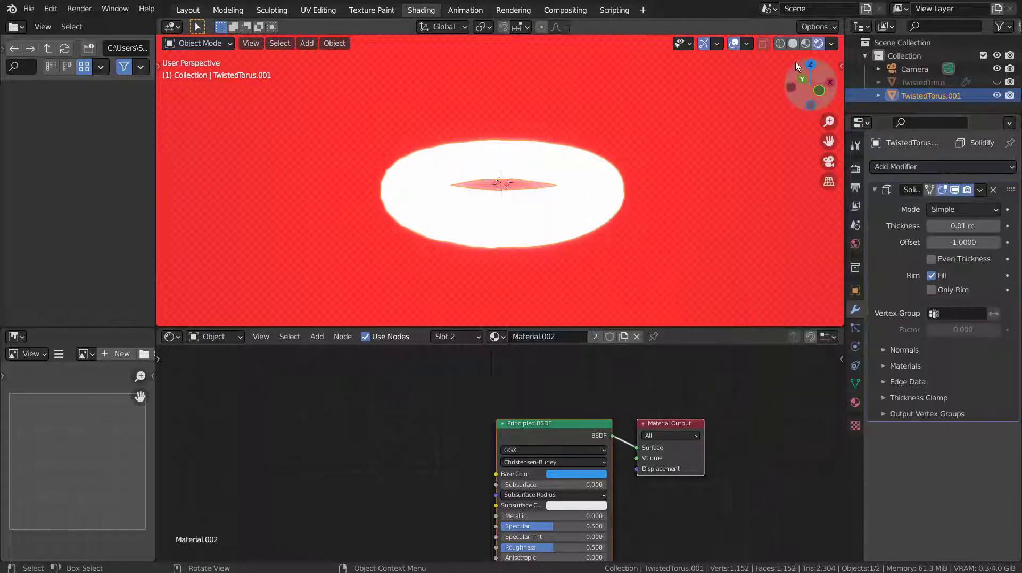
{"action": "scroll", "coordinate": [647, 171], "scroll_direction": "up", "scroll_amount": 5}
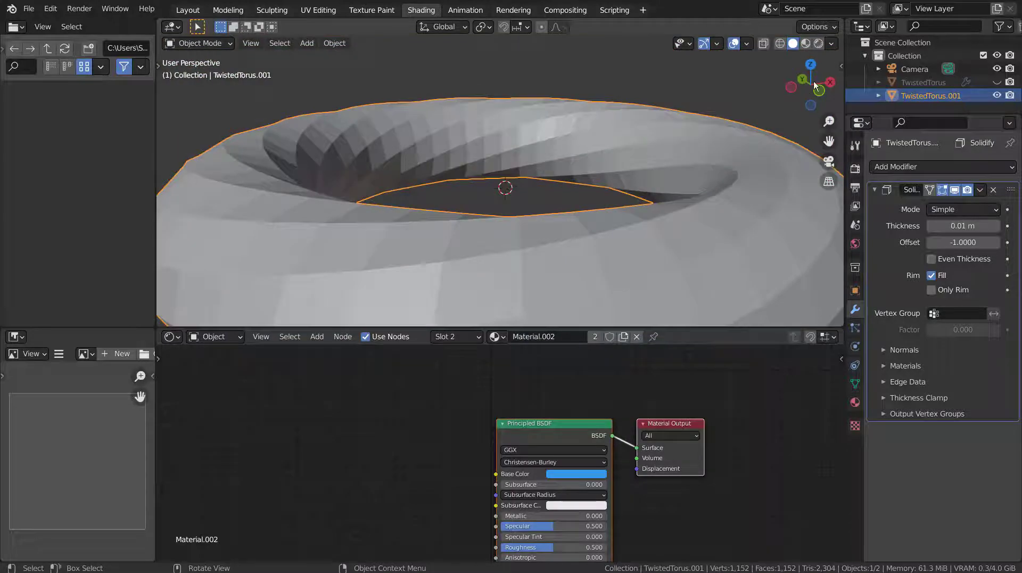
Inspect the shell in wireframe, expand the Solidify Materials subpanel, and return to Material Preview
{"action": "left_click", "coordinate": [780, 43]}
{"action": "middle_click_drag", "start_coordinate": [724, 178], "coordinate": [719, 155]}
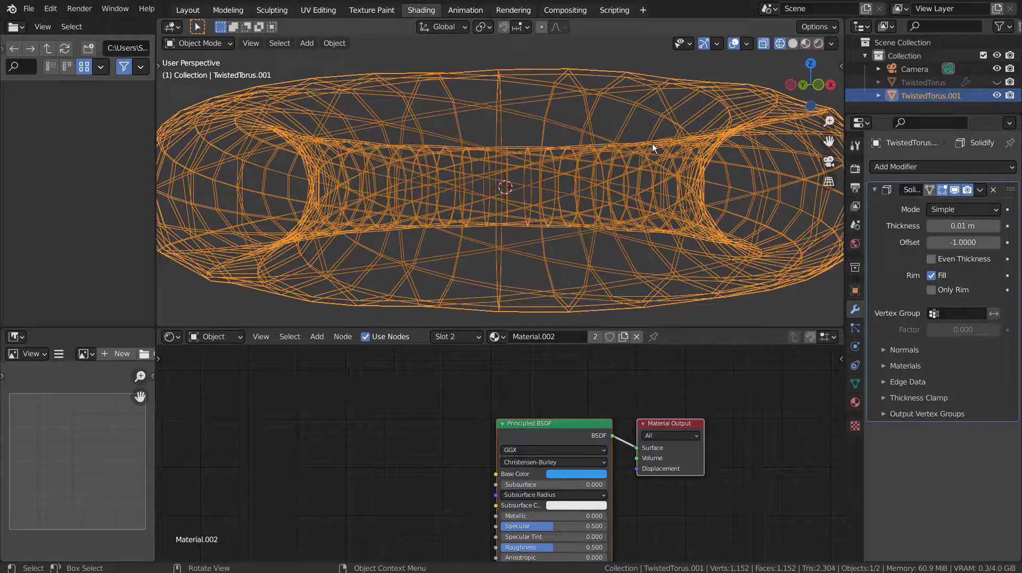
{"action": "middle_click_drag", "start_coordinate": [652, 144], "coordinate": [657, 171]}
{"action": "scroll", "coordinate": [656, 171], "scroll_direction": "down", "scroll_amount": 4}
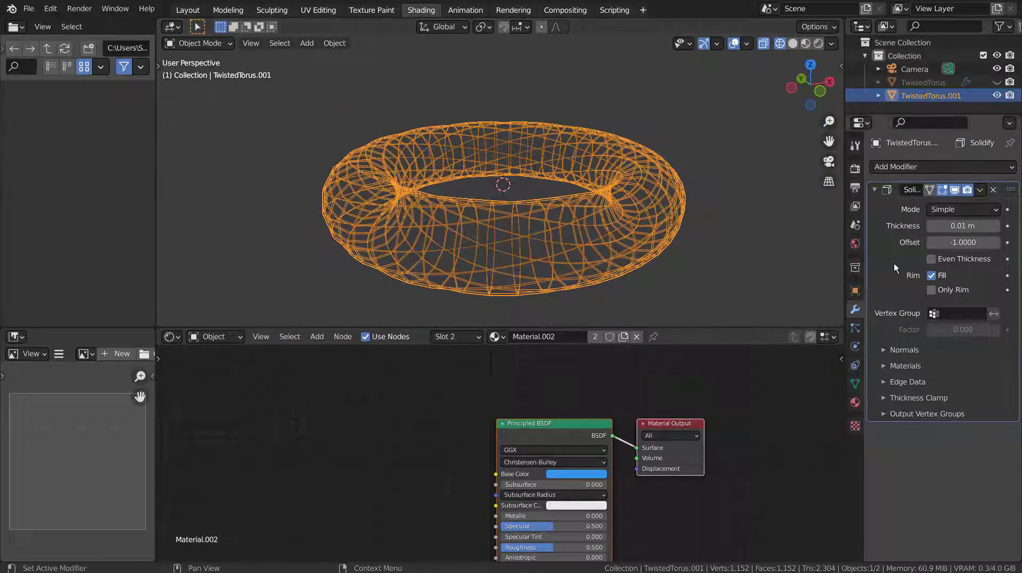
{"action": "left_click", "coordinate": [893, 366]}
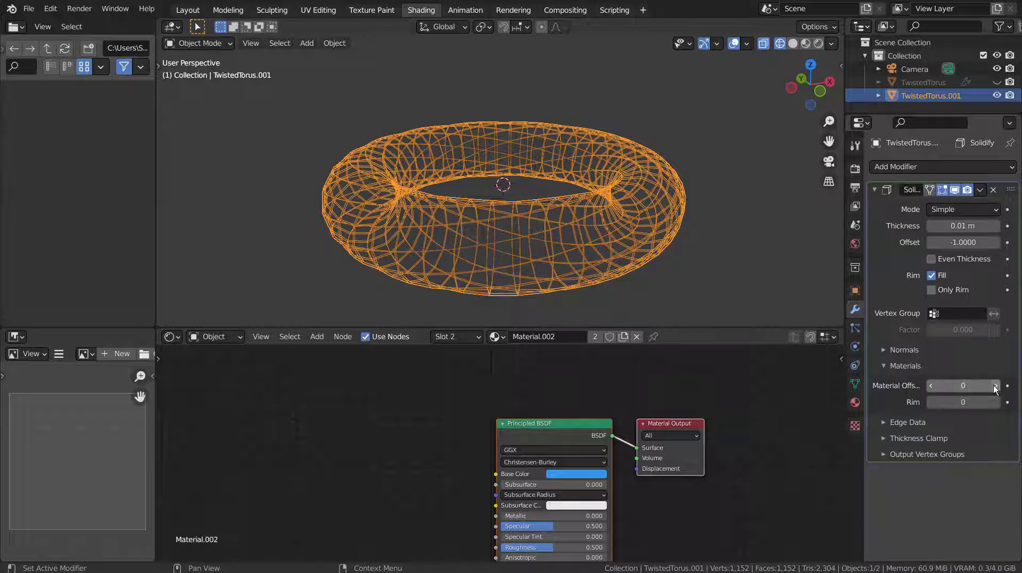
{"action": "left_click", "coordinate": [806, 44]}
In Rendered view, set the Solidify Material Offset to 1 to get the red glowing outline
{"action": "left_click", "coordinate": [818, 44]}
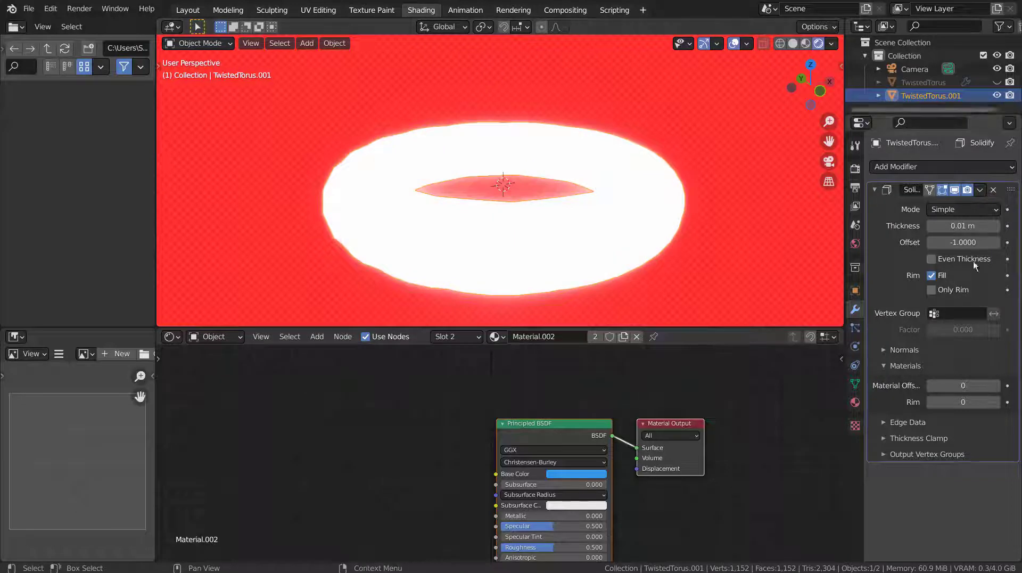
{"action": "left_click", "coordinate": [997, 386]}
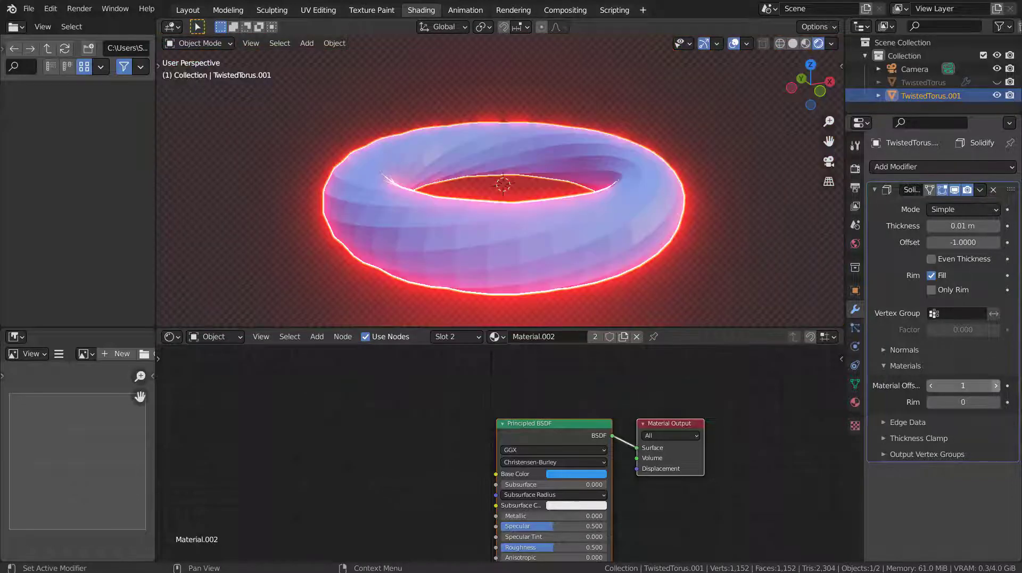
{"action": "scroll", "coordinate": [665, 167], "scroll_direction": "up", "scroll_amount": 4}
{"action": "middle_click_drag", "start_coordinate": [666, 167], "coordinate": [577, 186]}
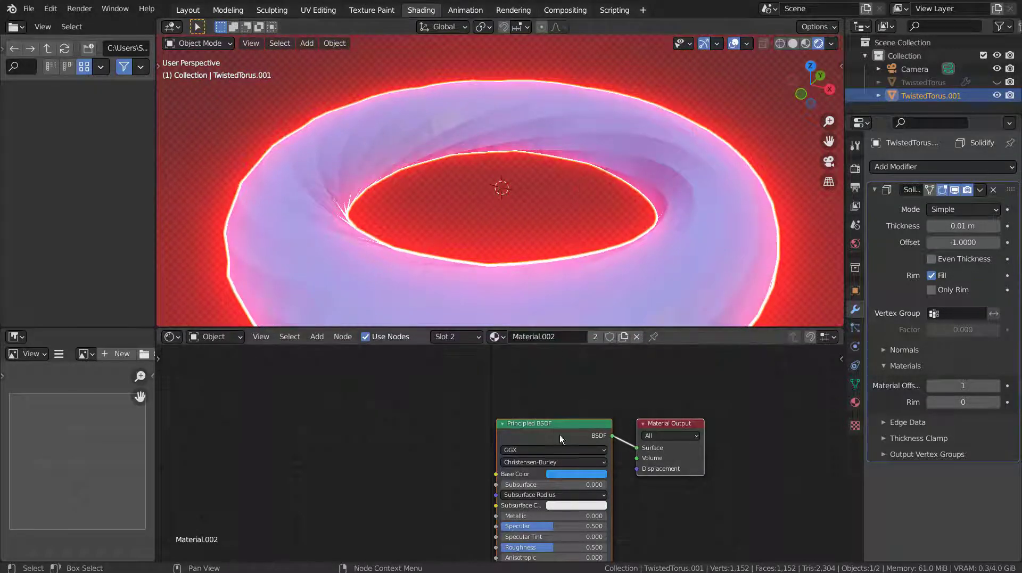
Adjust the torus's base colour to a lilac-blue on the colour wheel
{"action": "left_click", "coordinate": [580, 474]}
{"action": "left_click_drag", "start_coordinate": [579, 391], "coordinate": [583, 345]}
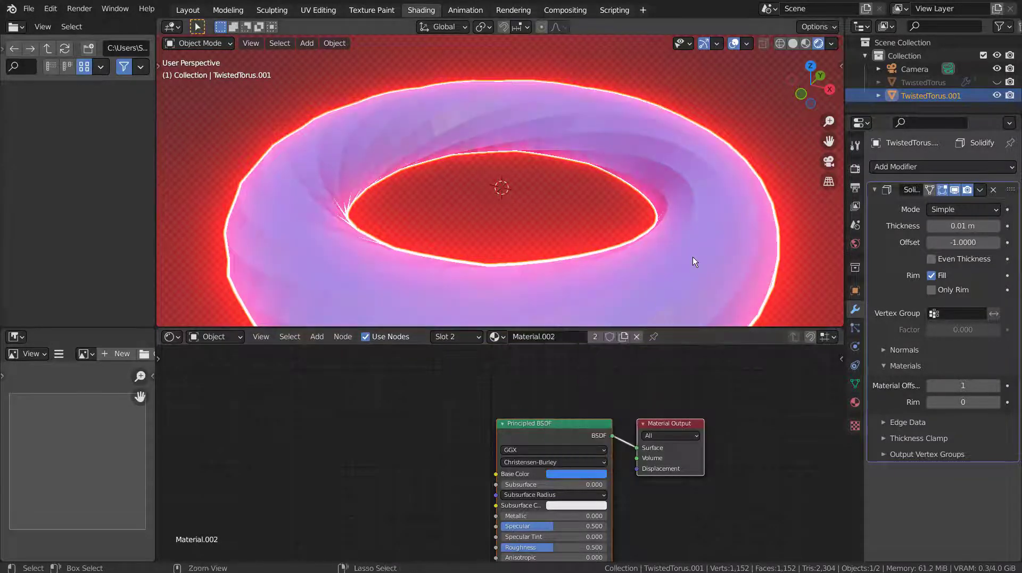
{"action": "scroll", "coordinate": [691, 256], "scroll_direction": "down", "scroll_amount": 2}
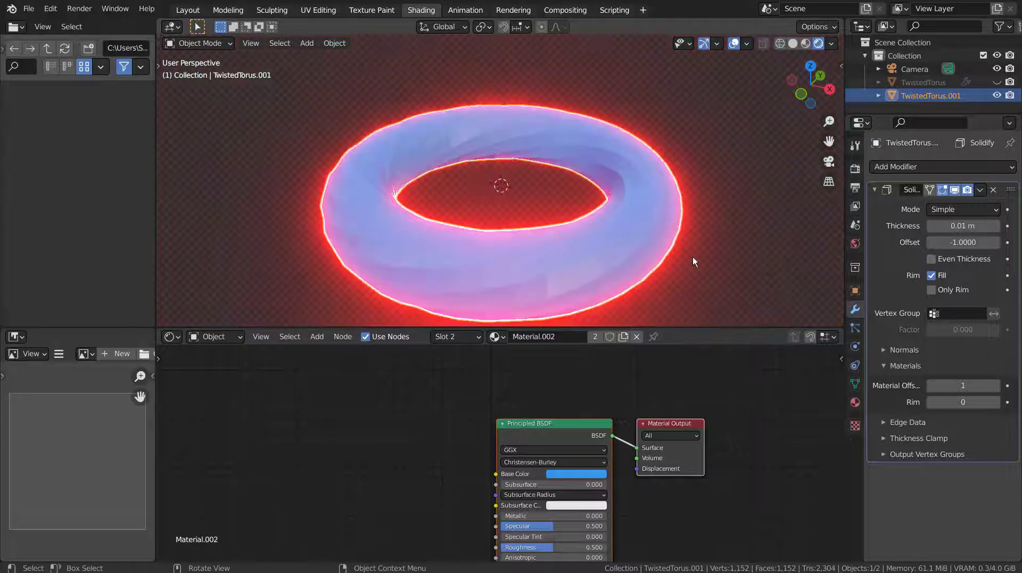
Switch to the Layout workspace and delete TwistedTorus.001
{"action": "left_click", "coordinate": [188, 10]}
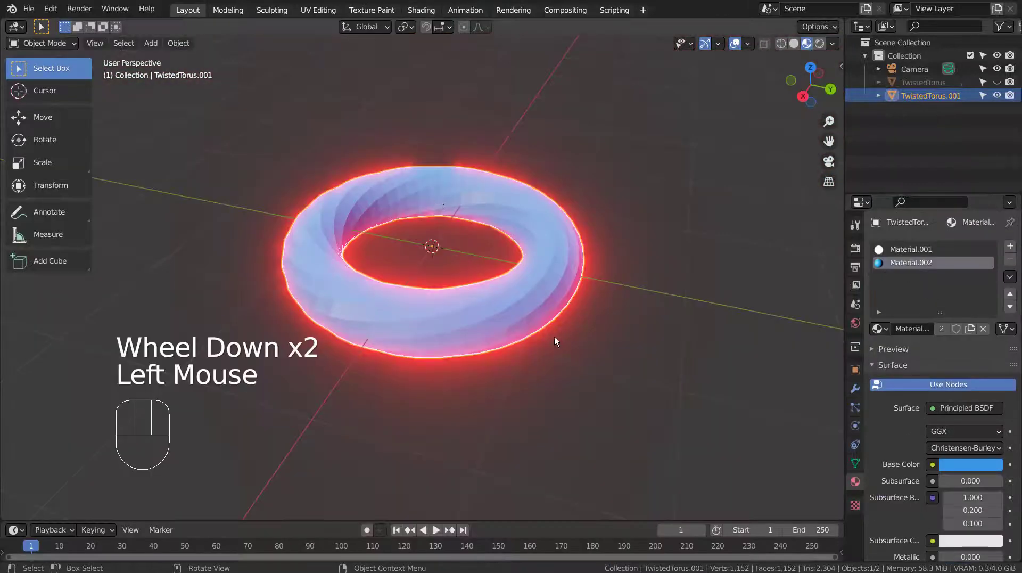
{"action": "mouse_move", "coordinate": [556, 336]}
{"action": "middle_mouse_down"}
{"action": "mouse_move", "coordinate": [589, 292]}
{"action": "mouse_move", "coordinate": [590, 306]}
{"action": "middle_mouse_up"}
{"action": "scroll", "coordinate": [590, 290], "scroll_direction": "up", "scroll_amount": 2}
{"action": "left_click", "coordinate": [616, 306]}
{"action": "key", "text": "x"}
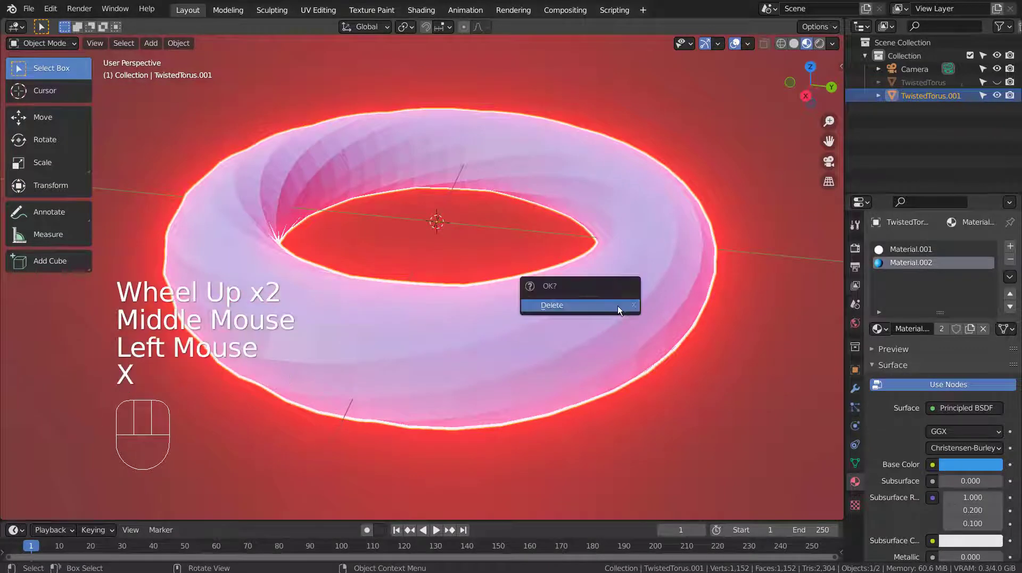
{"action": "left_click", "coordinate": [621, 304]}
Add a cube and assign it Material.001
{"action": "key", "text": "shift+a"}
{"action": "mouse_move", "coordinate": [504, 226]}
{"action": "left_click", "coordinate": [574, 238]}
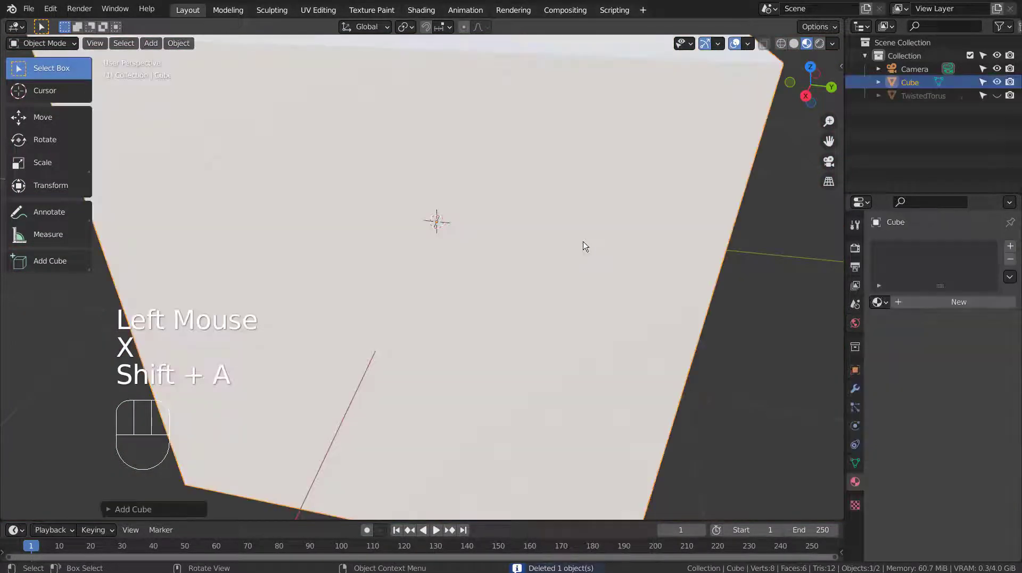
{"action": "scroll", "coordinate": [586, 246], "scroll_direction": "down", "scroll_amount": 2}
{"action": "left_click", "coordinate": [878, 302]}
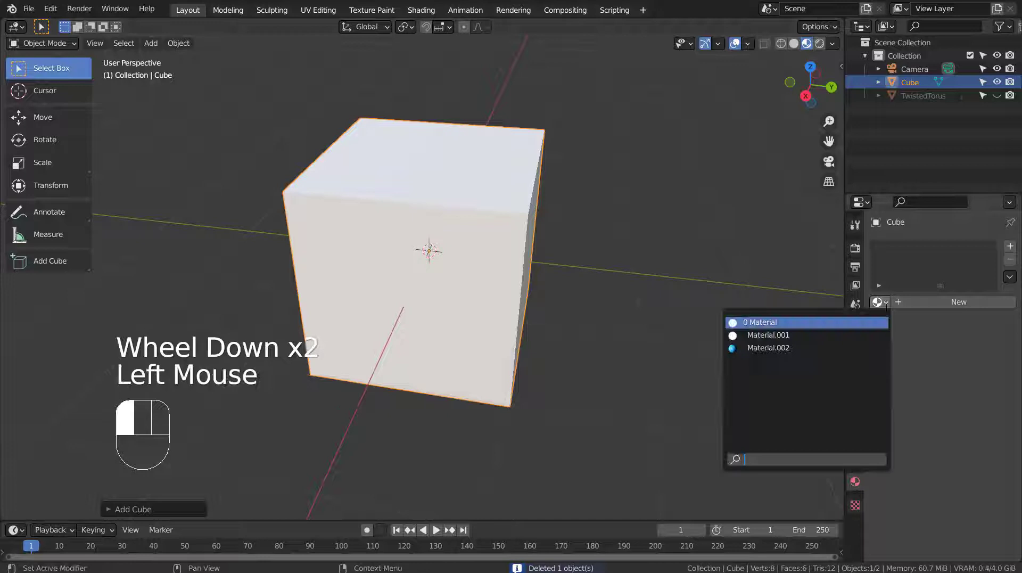
{"action": "left_click", "coordinate": [870, 334]}
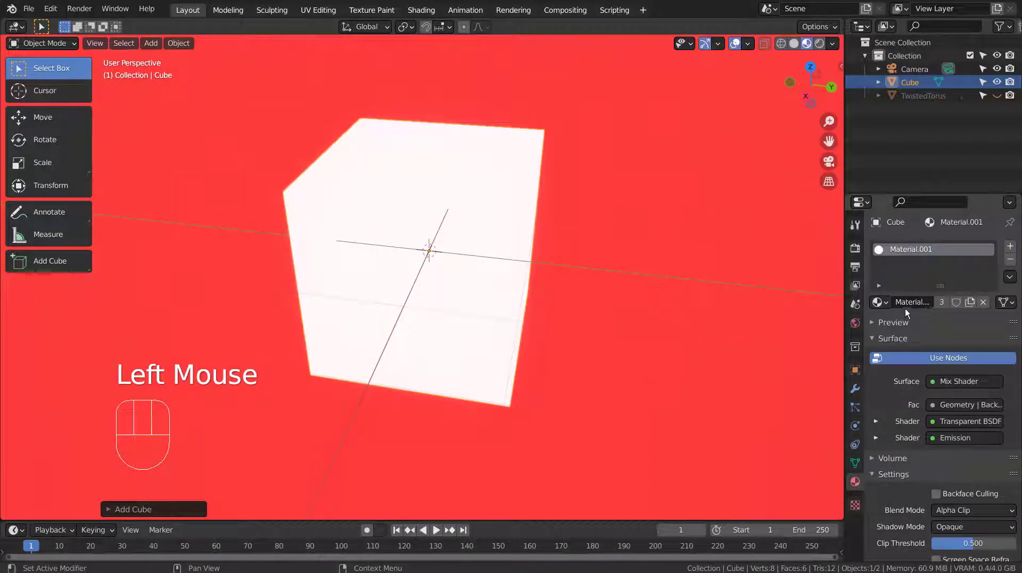
Give the cube a second slot with Material.002 and bring up the Add Modifier list
{"action": "left_click", "coordinate": [1010, 246]}
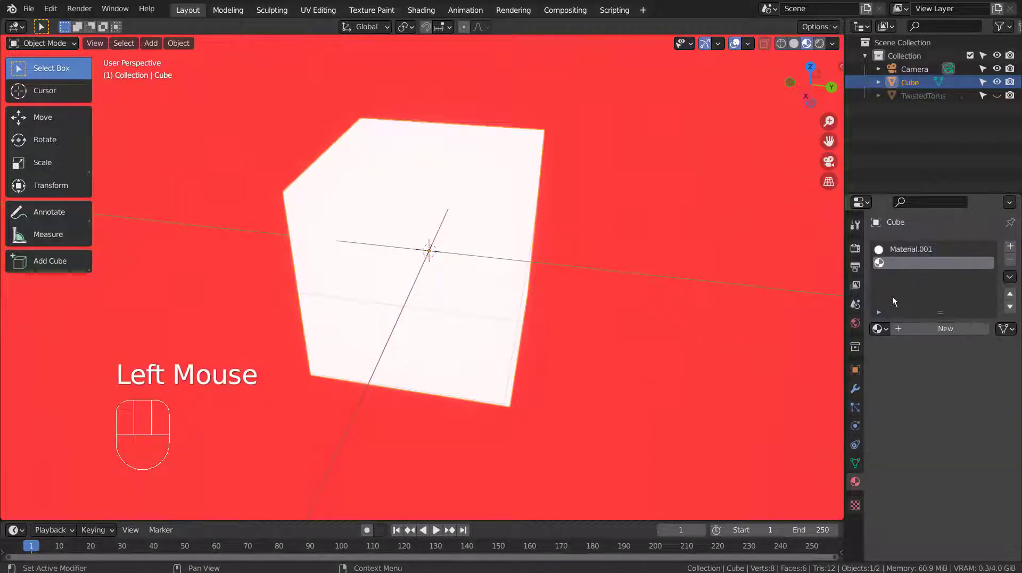
{"action": "left_click", "coordinate": [883, 330]}
{"action": "left_click", "coordinate": [915, 373]}
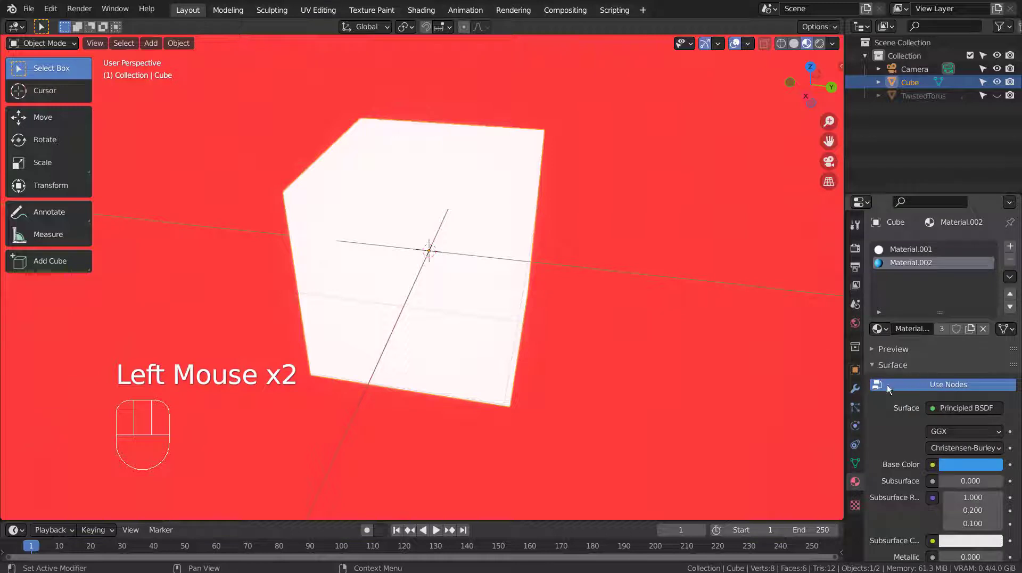
{"action": "left_click", "coordinate": [855, 388]}
{"action": "left_click", "coordinate": [915, 246]}
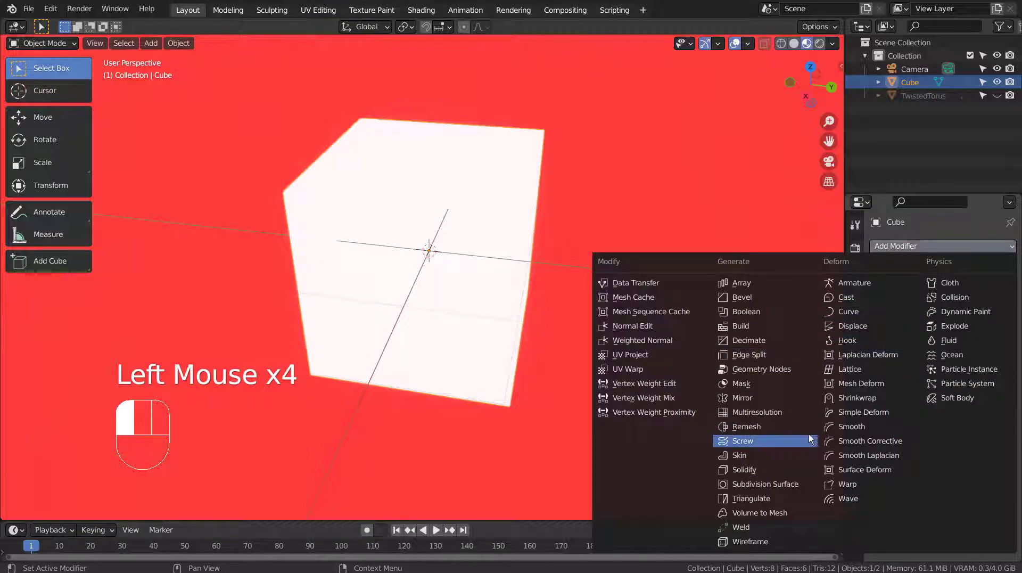
Add a Solidify modifier to the cube and set its Material Offset to 1 for a red outline
{"action": "left_click", "coordinate": [798, 468]}
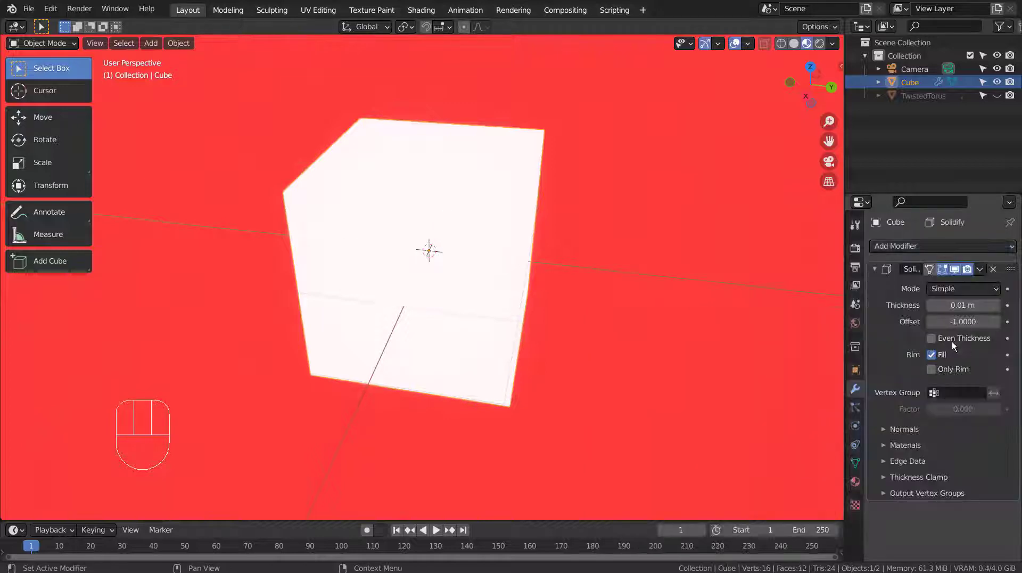
{"action": "left_click", "coordinate": [883, 444]}
{"action": "left_click", "coordinate": [996, 467]}
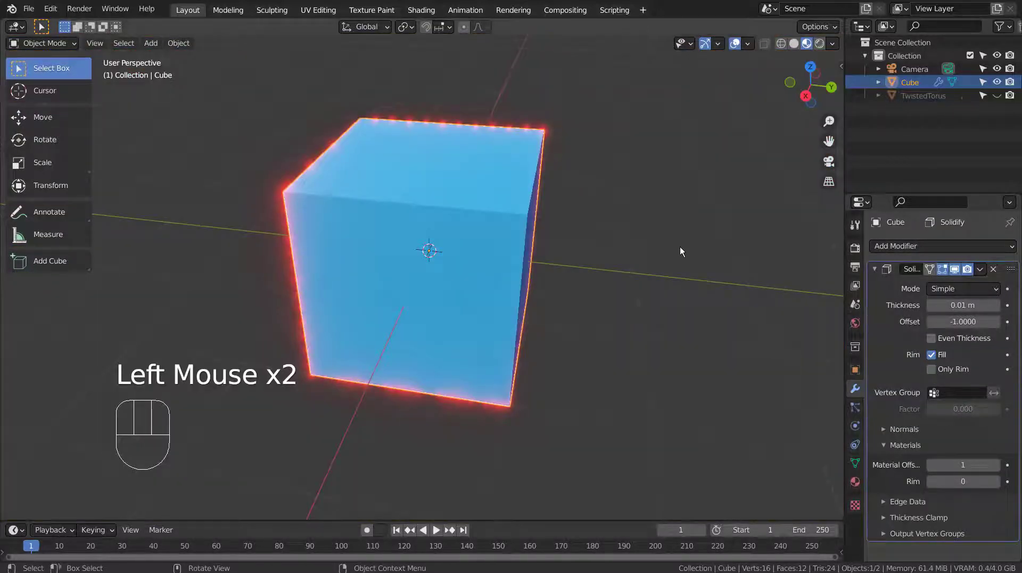
{"action": "scroll", "coordinate": [679, 247], "scroll_direction": "up", "scroll_amount": 2}
{"action": "middle_click_drag", "start_coordinate": [684, 248], "coordinate": [724, 224]}
{"action": "scroll", "coordinate": [770, 272], "scroll_direction": "down", "scroll_amount": 2}
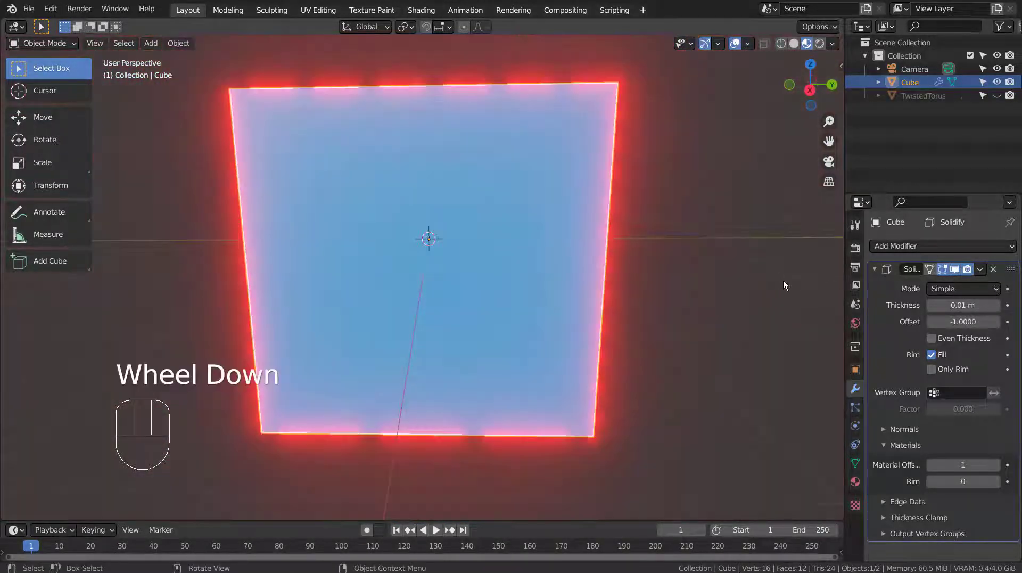
{"action": "scroll", "coordinate": [778, 268], "scroll_direction": "up", "scroll_amount": 2}
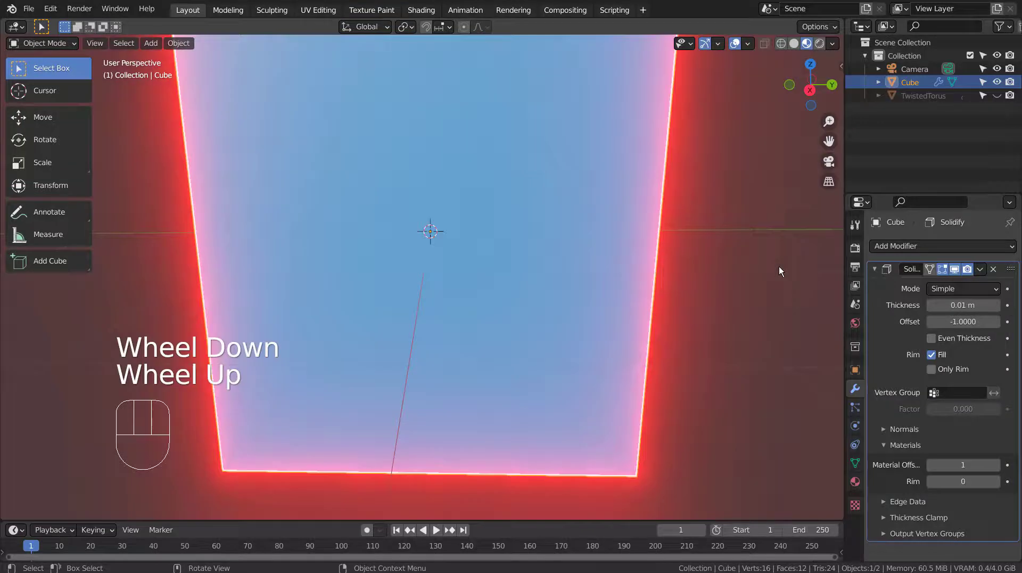
Expand Eevee Bloom in Render Properties and raise the Bloom radius to 10
{"action": "left_click", "coordinate": [854, 254]}
{"action": "left_click", "coordinate": [867, 354]}
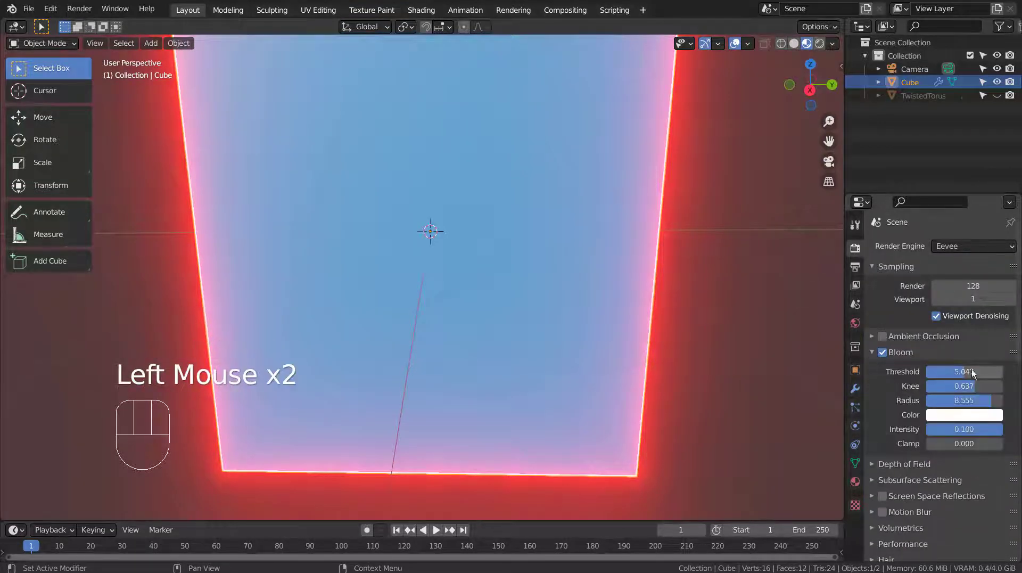
{"action": "left_click_drag", "start_coordinate": [977, 398], "coordinate": [1003, 399]}
{"action": "scroll", "coordinate": [633, 291], "scroll_direction": "down", "scroll_amount": 2}
{"action": "scroll", "coordinate": [633, 290], "scroll_direction": "down", "scroll_amount": 1}
{"action": "scroll", "coordinate": [633, 291], "scroll_direction": "up", "scroll_amount": 2}
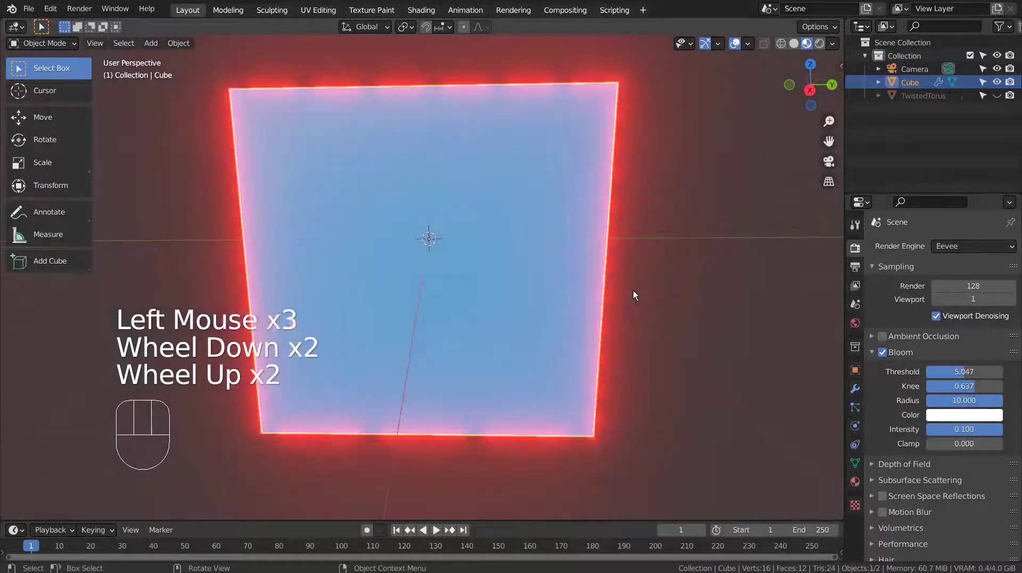
{"action": "mouse_move", "coordinate": [634, 291]}
{"action": "middle_mouse_down"}
{"action": "mouse_move", "coordinate": [653, 305]}
{"action": "mouse_move", "coordinate": [643, 289]}
{"action": "middle_mouse_up"}
{"action": "scroll", "coordinate": [642, 296], "scroll_direction": "up", "scroll_amount": 1}
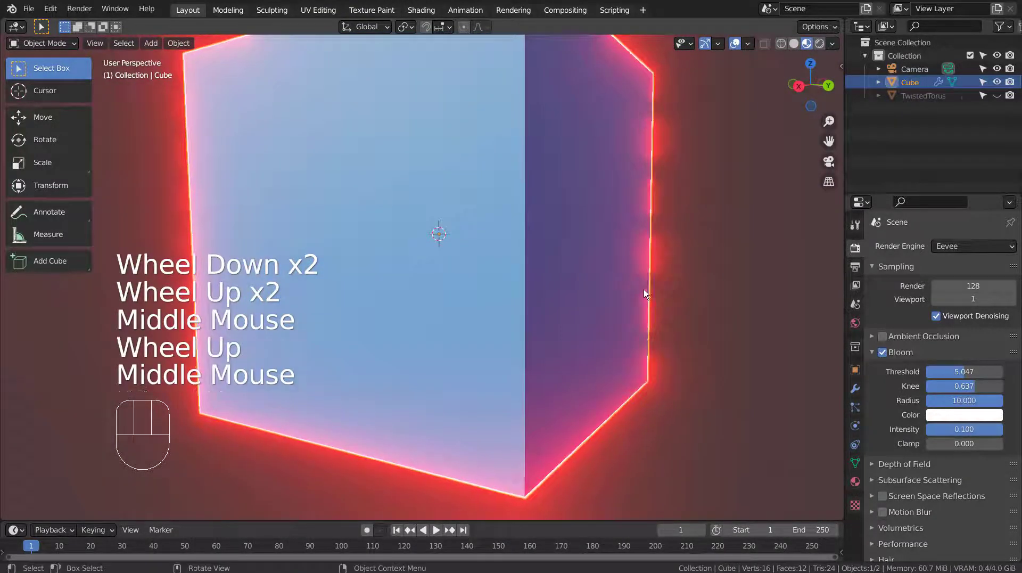
Scale the cube down and lower the Bloom radius to about 3 for a thin red glow
{"action": "left_click", "coordinate": [756, 351]}
{"action": "key", "text": "s"}
{"action": "left_click", "coordinate": [527, 237]}
{"action": "scroll", "coordinate": [534, 236], "scroll_direction": "up", "scroll_amount": 3}
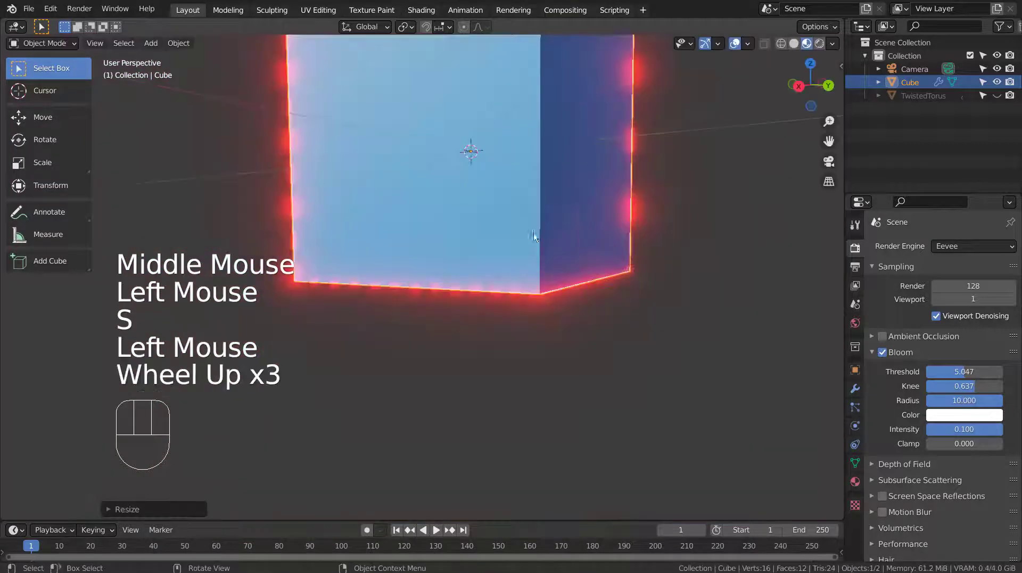
{"action": "middle_click_drag", "start_coordinate": [534, 236], "coordinate": [679, 258], "text": "shift"}
{"action": "scroll", "coordinate": [592, 319], "scroll_direction": "up", "scroll_amount": 1}
{"action": "scroll", "coordinate": [592, 319], "scroll_direction": "up", "scroll_amount": 1}
{"action": "left_click_drag", "start_coordinate": [979, 399], "coordinate": [952, 400]}
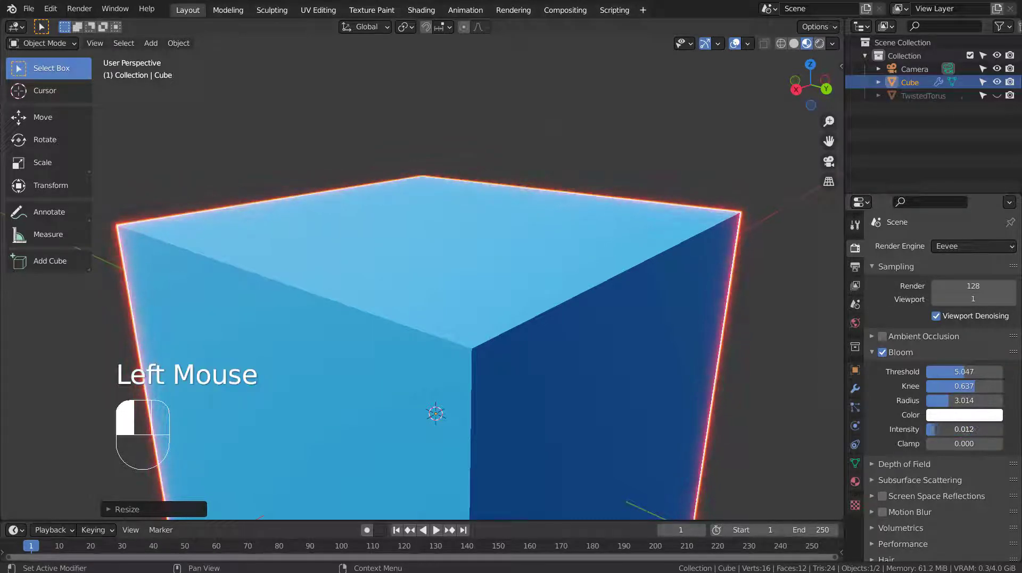